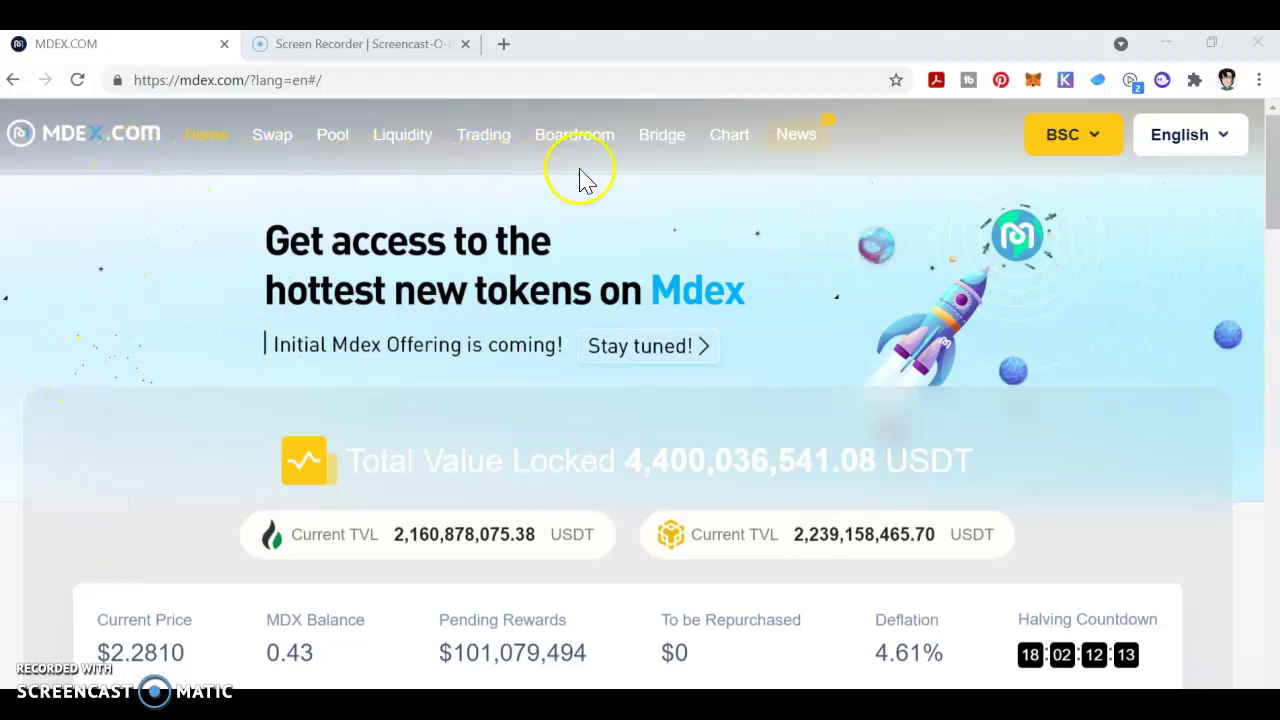
Set the bridge to route from BSC to HECO and review the assets Tribe, HMDX, FEI.
left_click(664, 137)
scroll(617, 265, "down", 2)
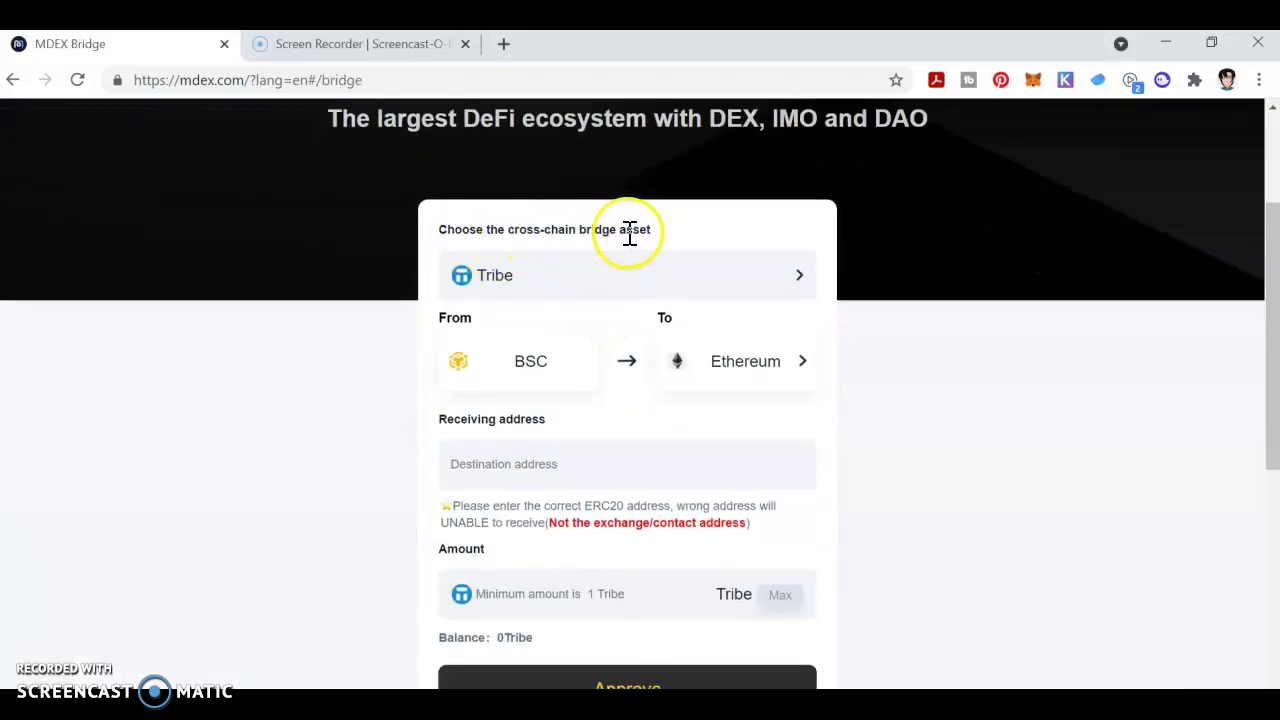
left_click(723, 370)
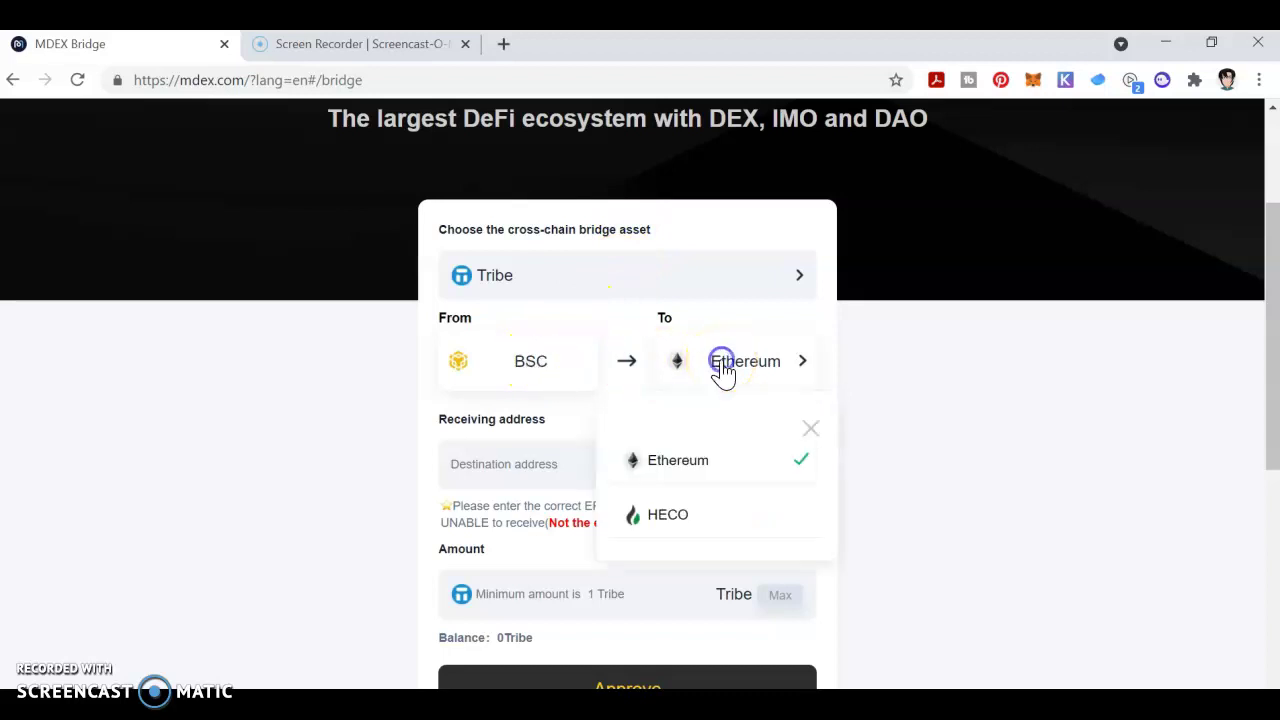
left_click(667, 515)
scroll(640, 420, "down", 1)
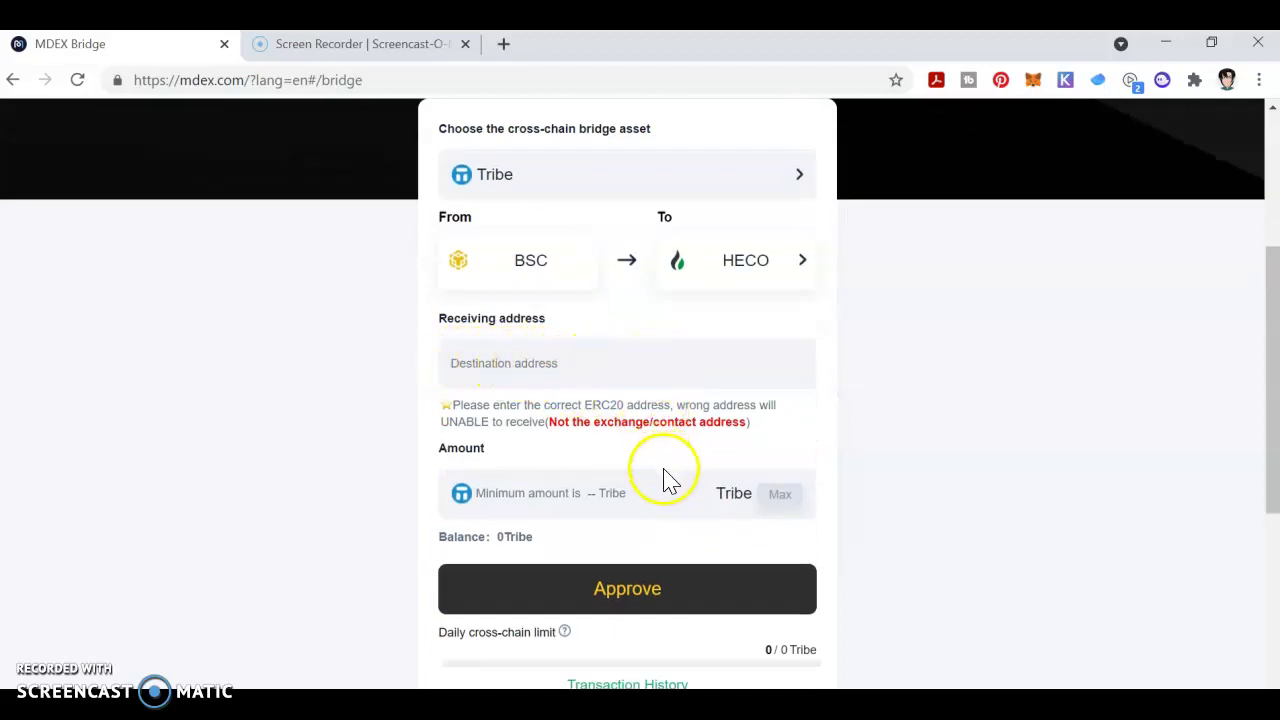
left_click(547, 170)
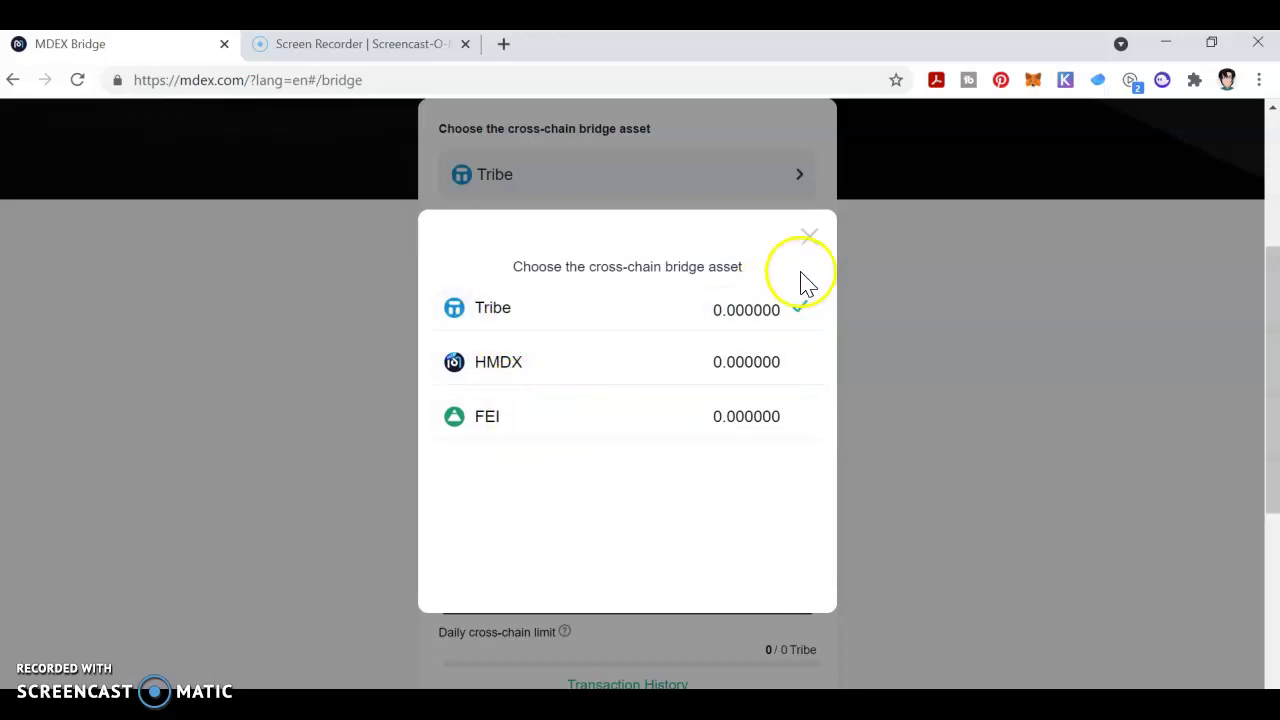
left_click(809, 238)
On the Swap page, set BUSD as the paying token and HMDX as the receiving token.
scroll(371, 254, "up", 3)
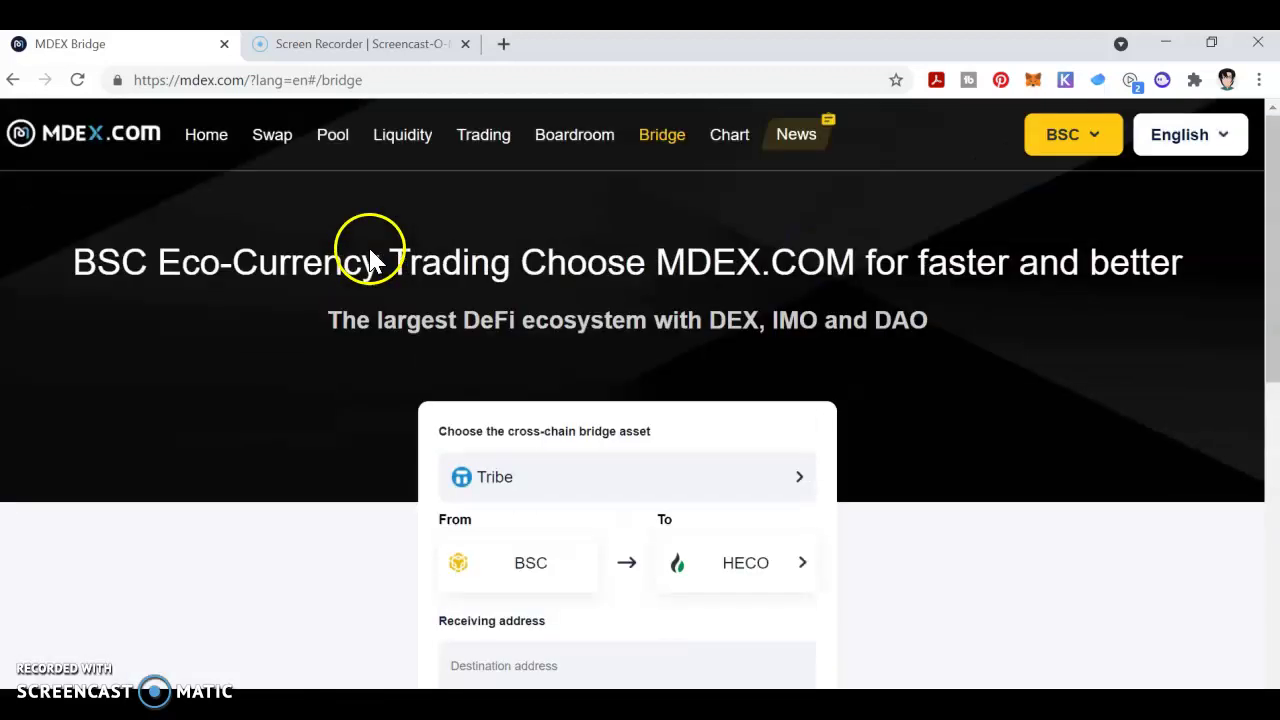
left_click(275, 142)
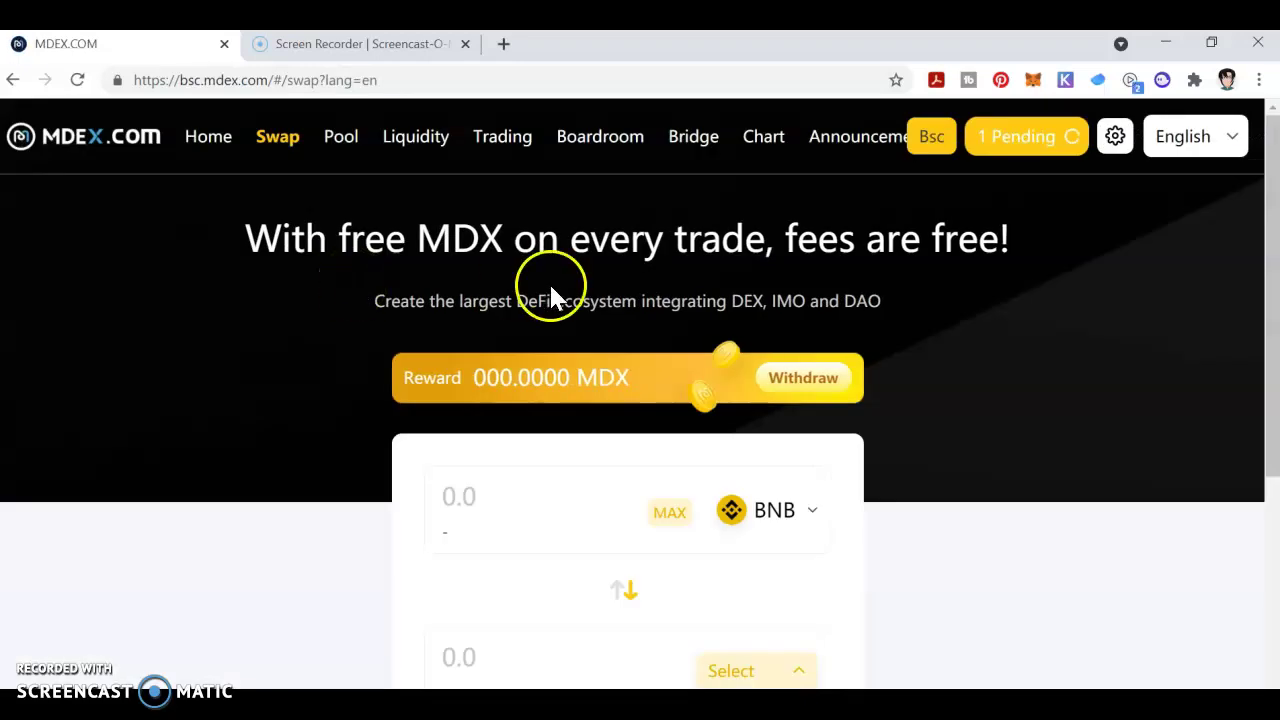
scroll(569, 289, "down", 2)
left_click(1226, 230)
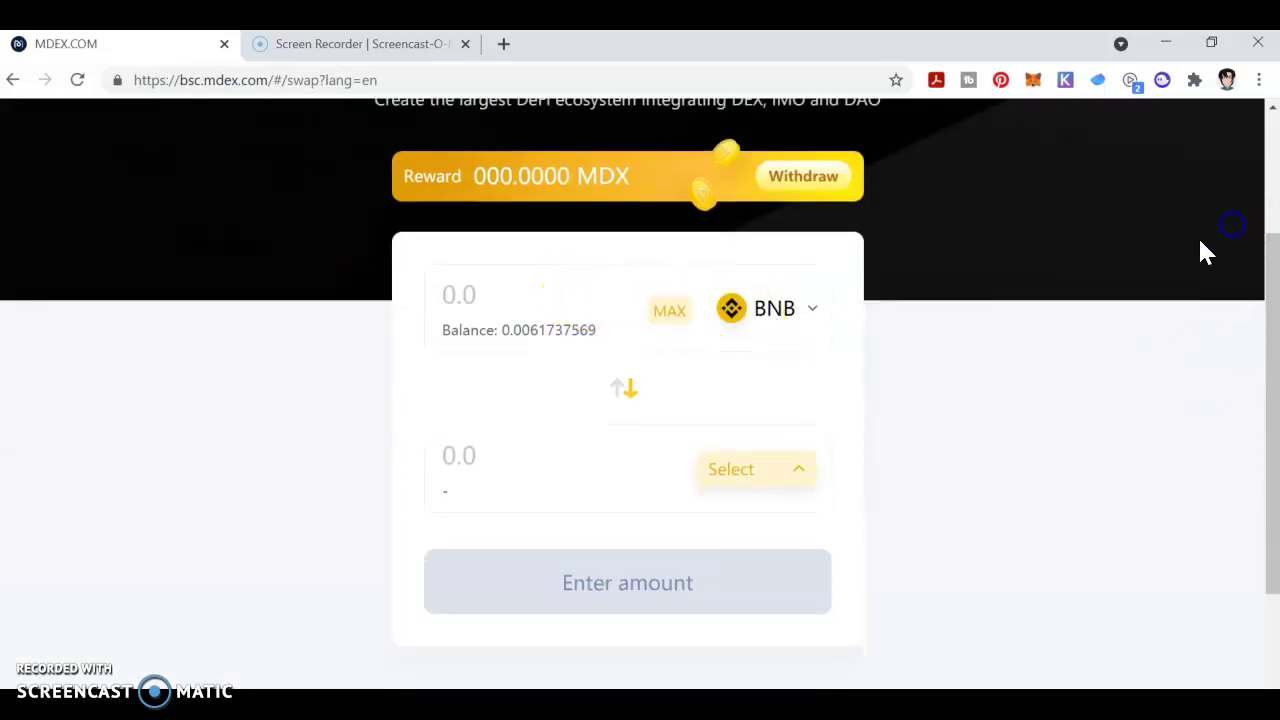
left_click(808, 310)
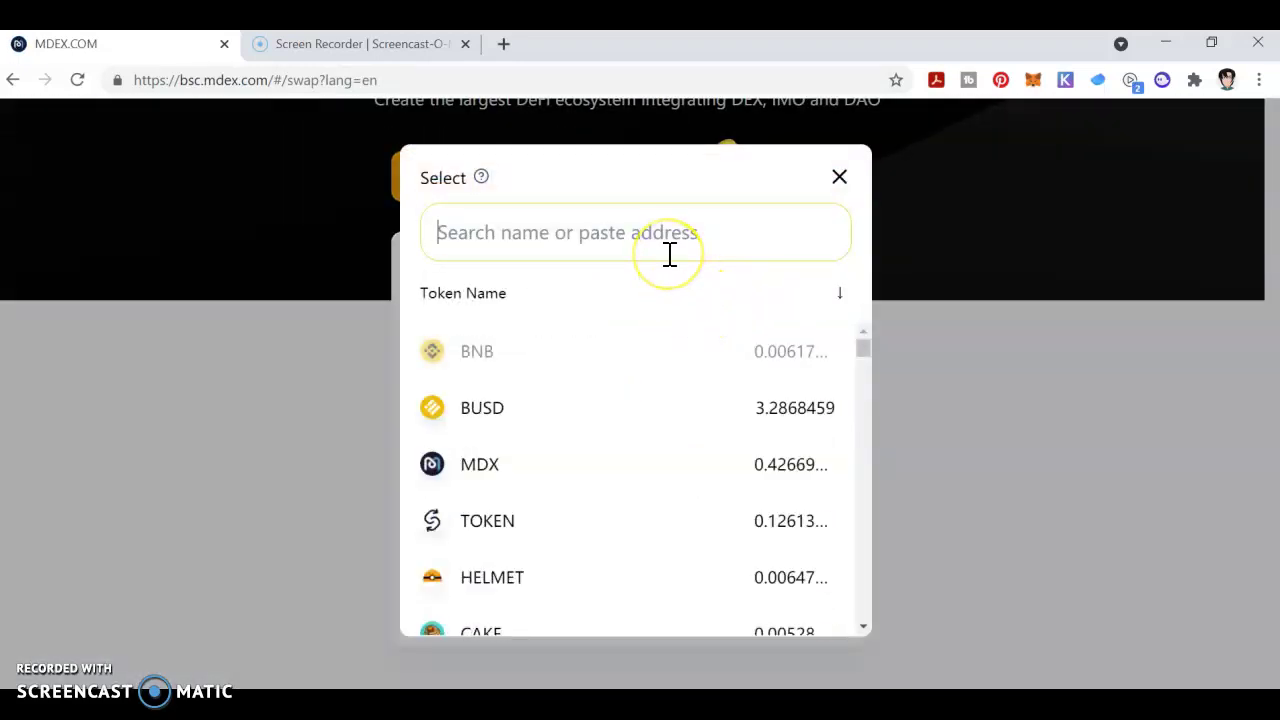
type("bus")
left_click(595, 362)
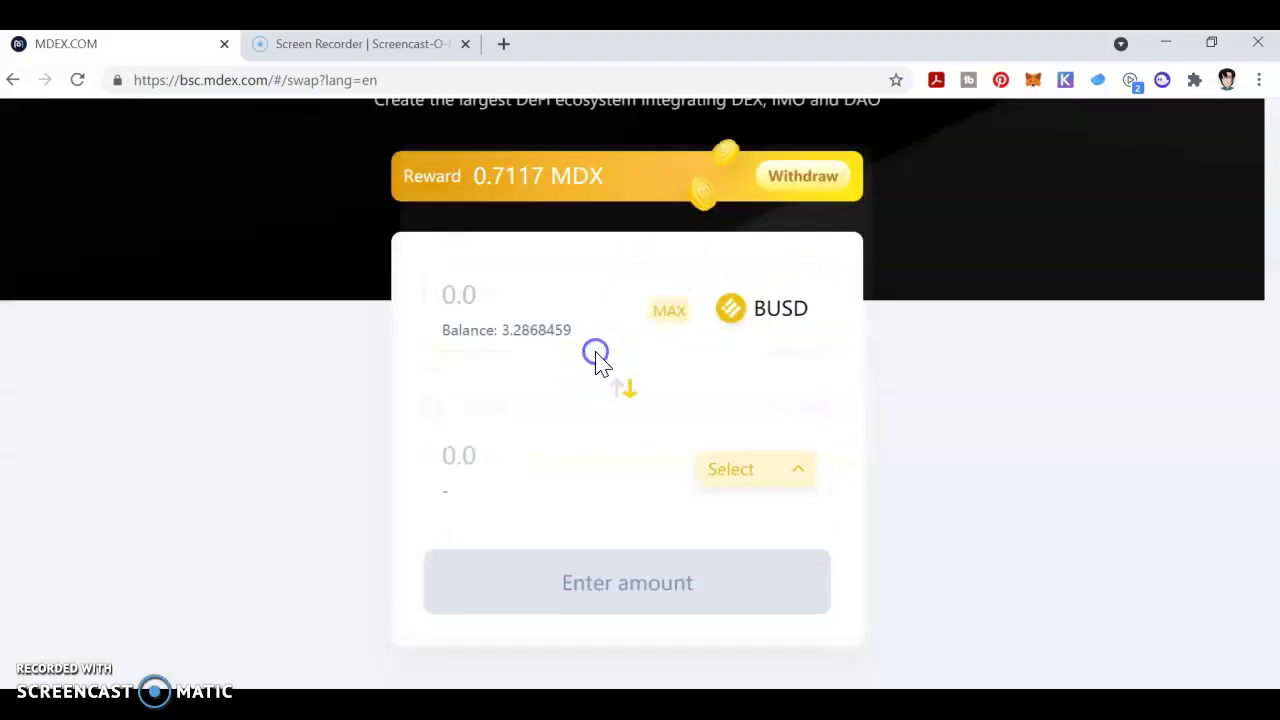
left_click(790, 470)
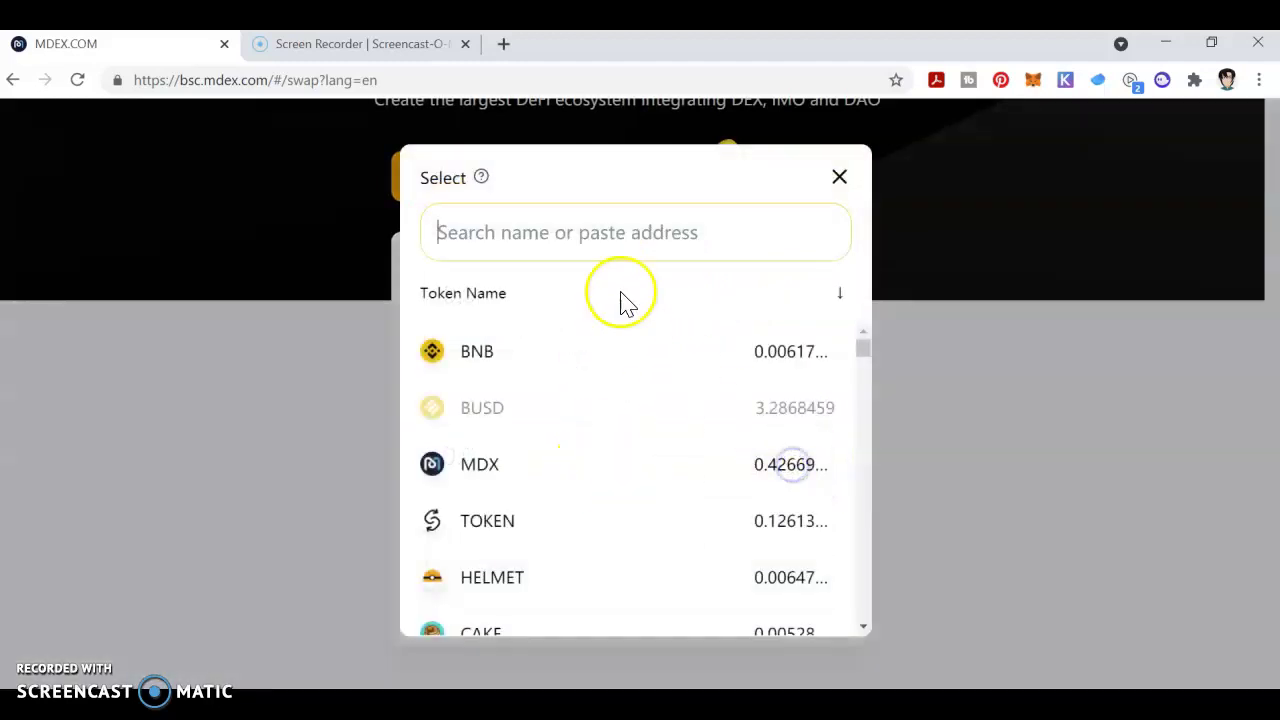
type("hmd")
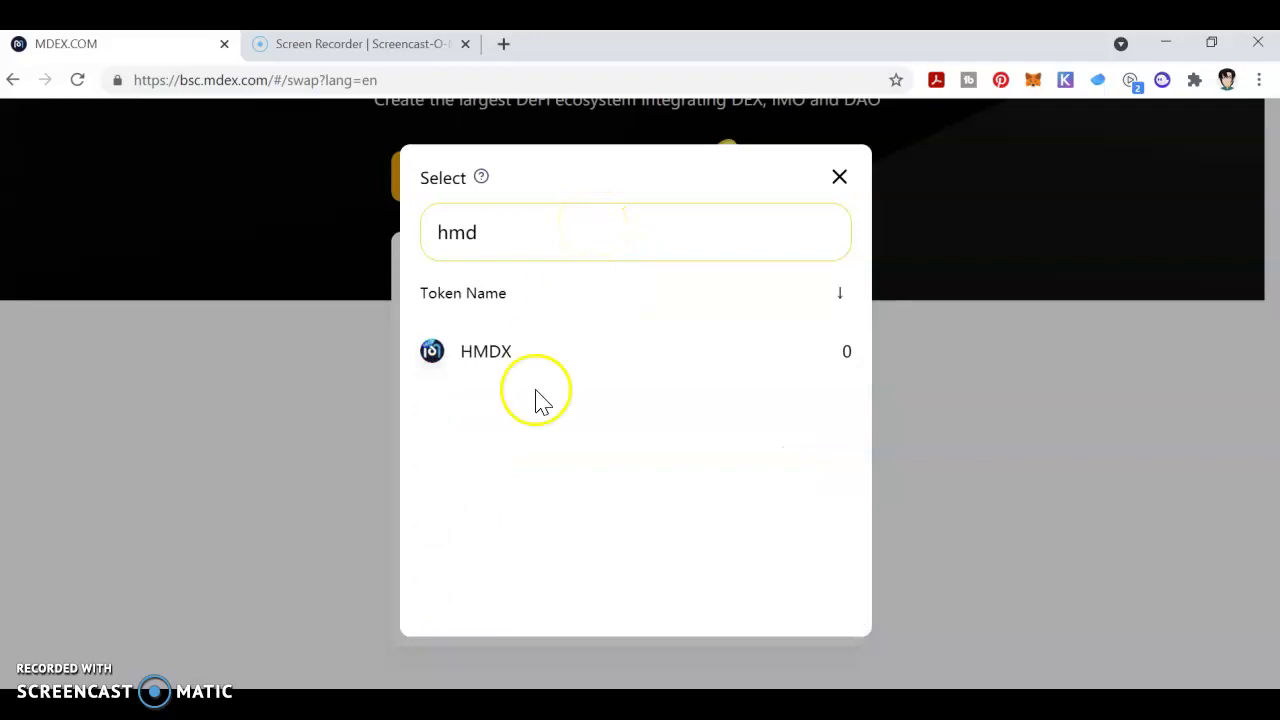
left_click(520, 352)
Fill in the full BUSD balance, then trim the amount to 3.28 BUSD.
left_click(655, 318)
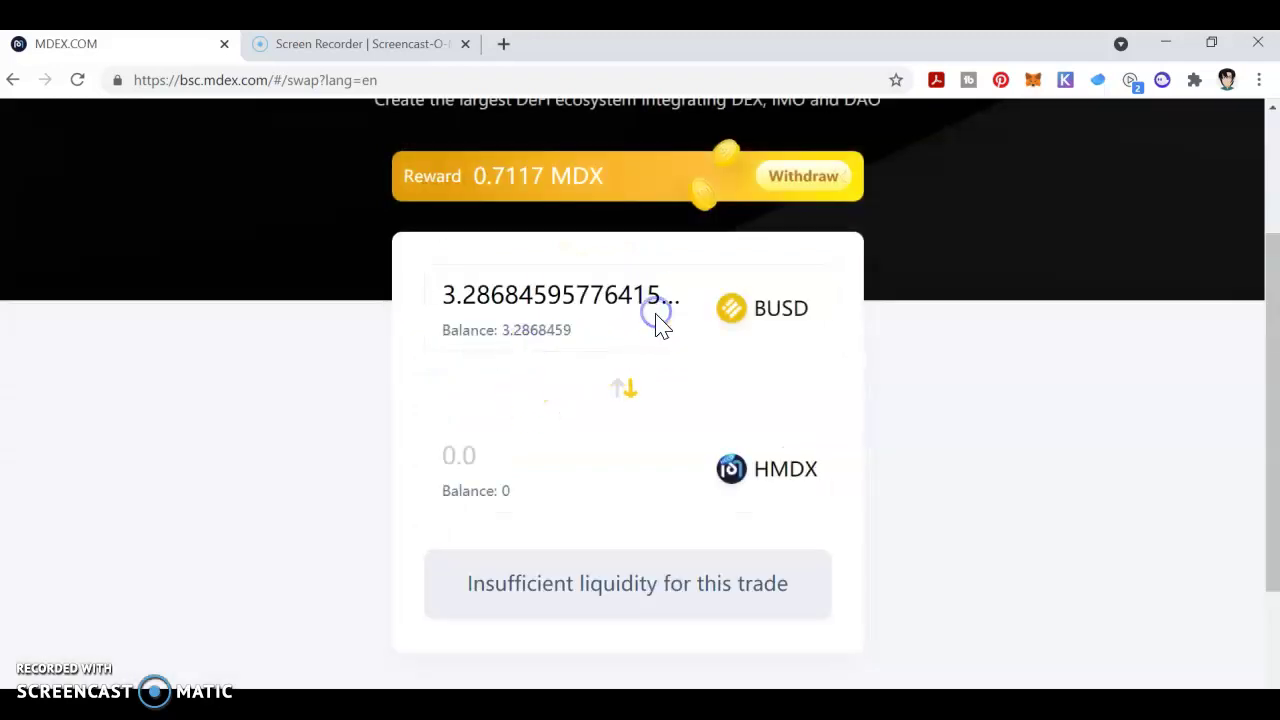
scroll(865, 390, "down", 3)
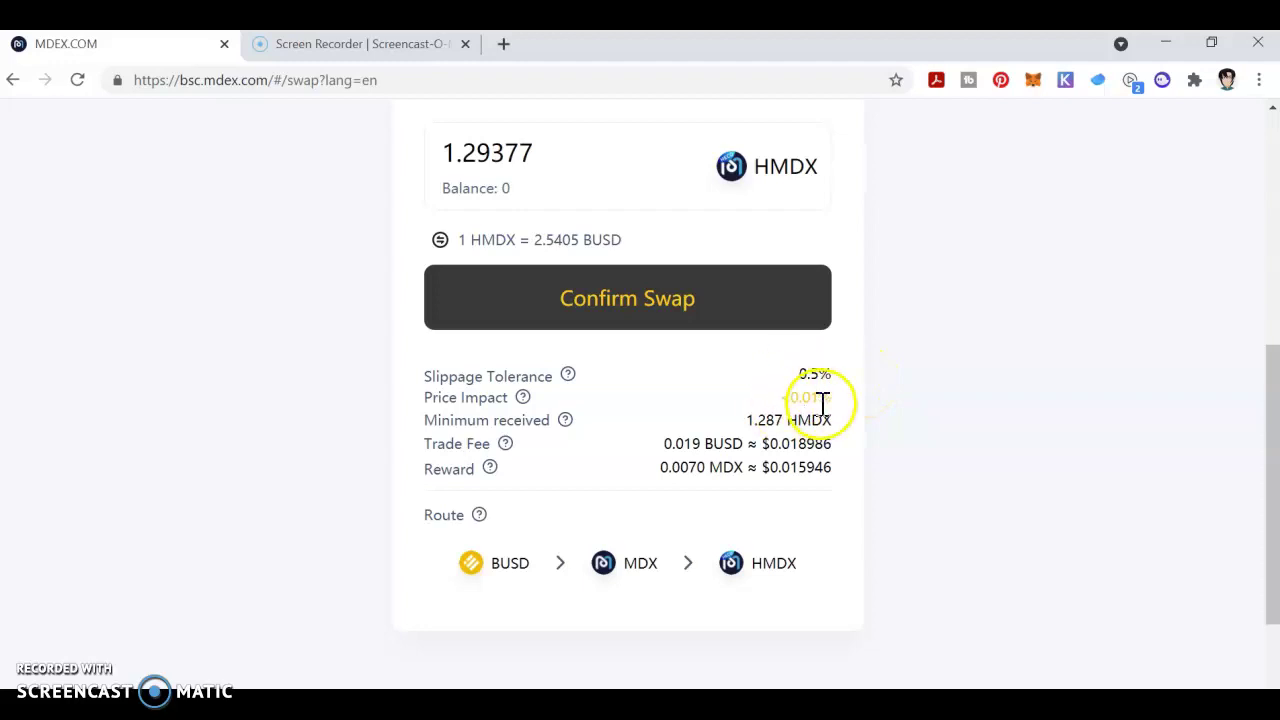
scroll(822, 403, "up", 2)
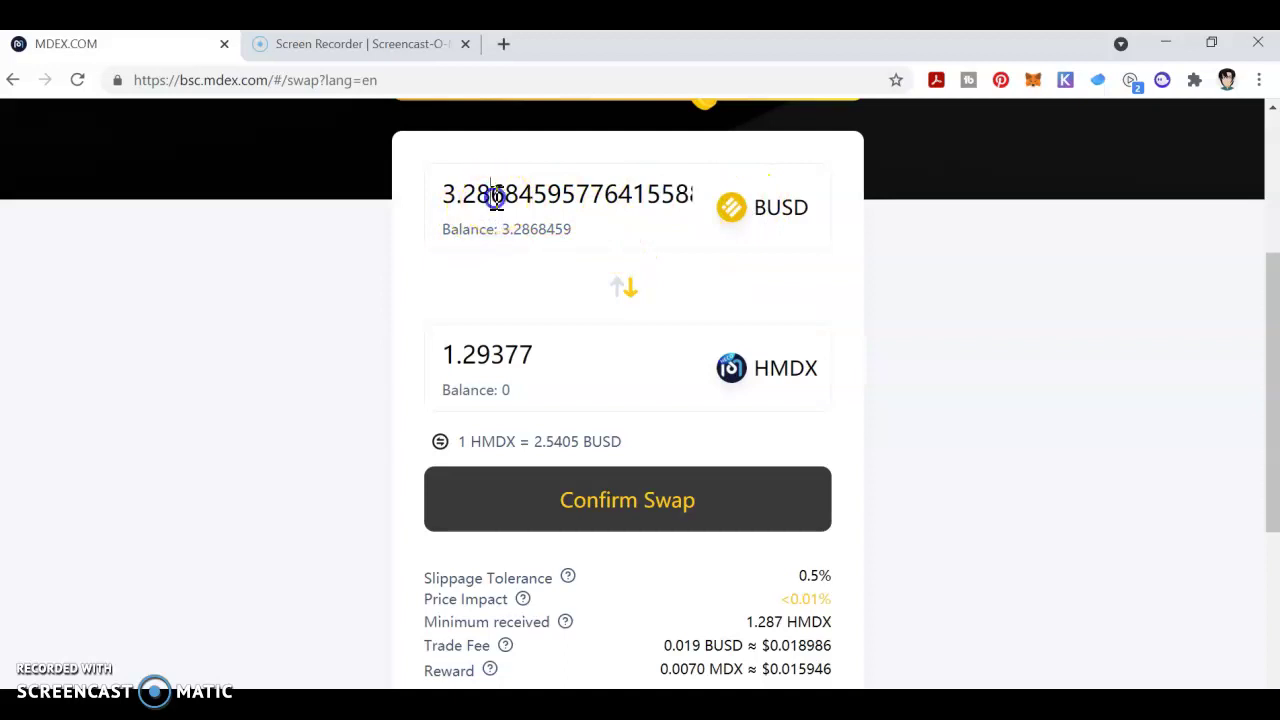
left_click_drag(491, 195, 731, 223)
key("BackSpace")
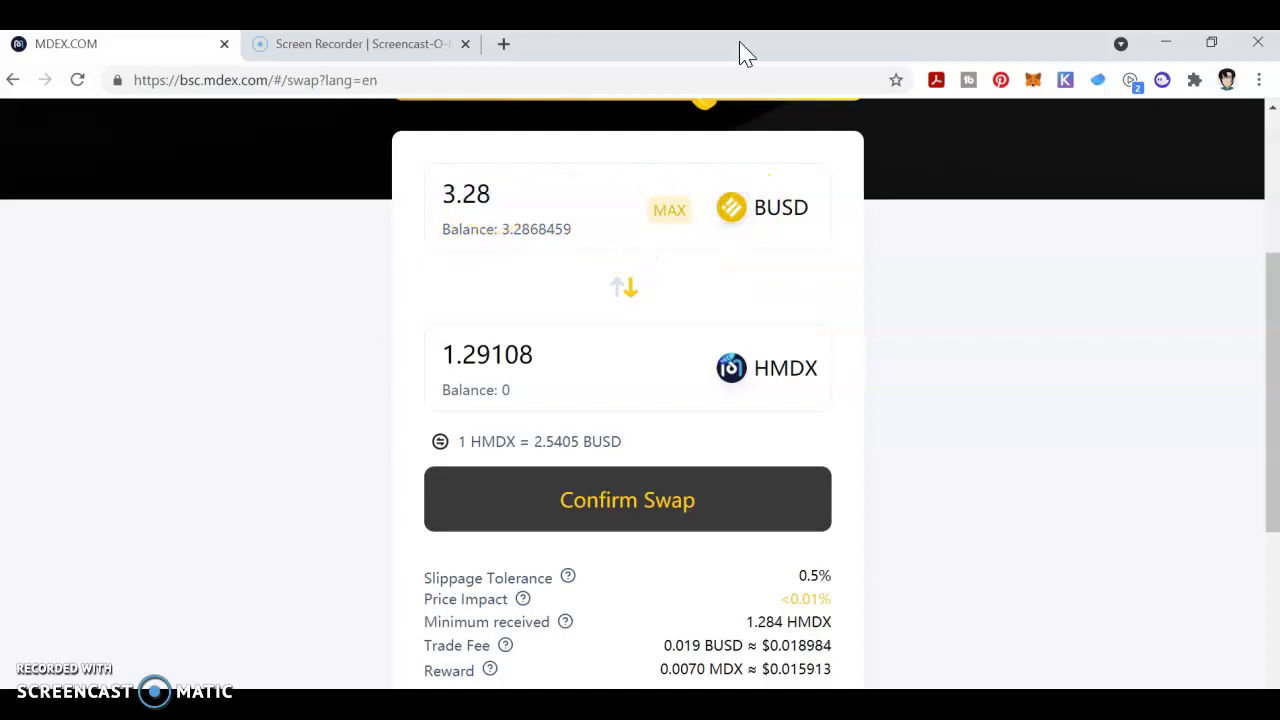
Confirm the 3.28 BUSD to 1.2910836 HMDX swap and approve it in MetaMask.
left_click(697, 534)
left_click(697, 590)
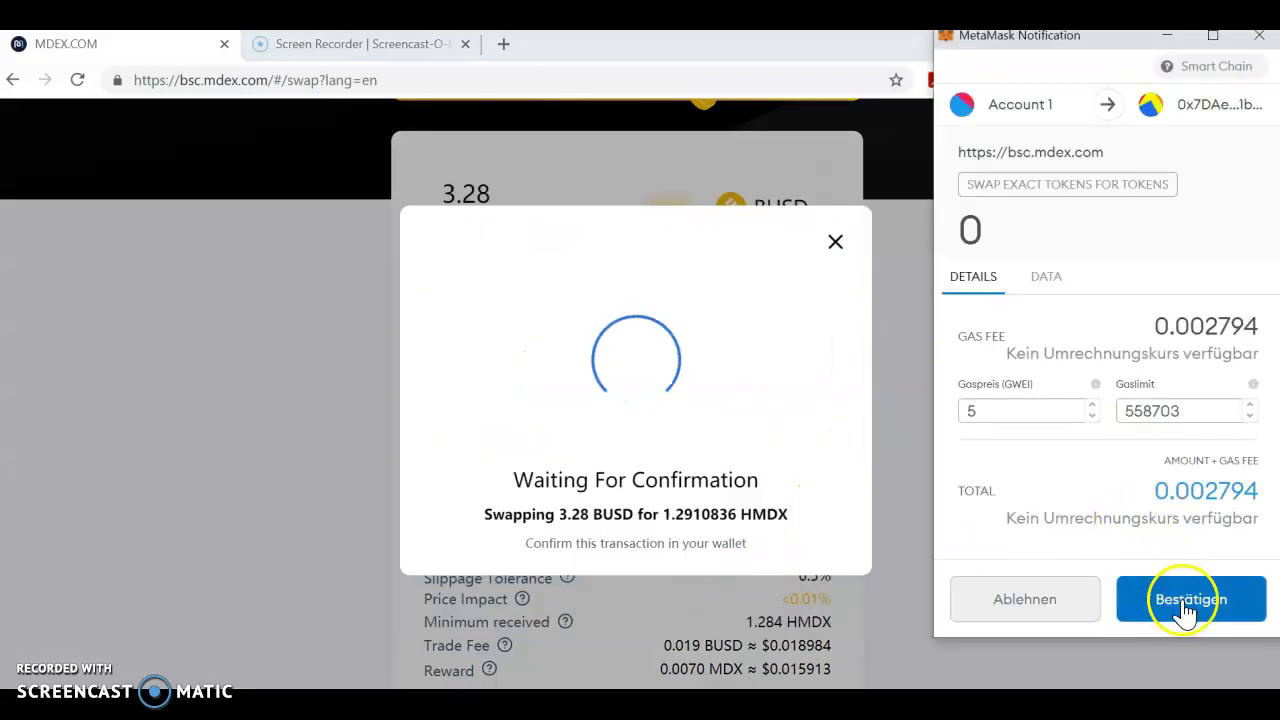
left_click(1185, 607)
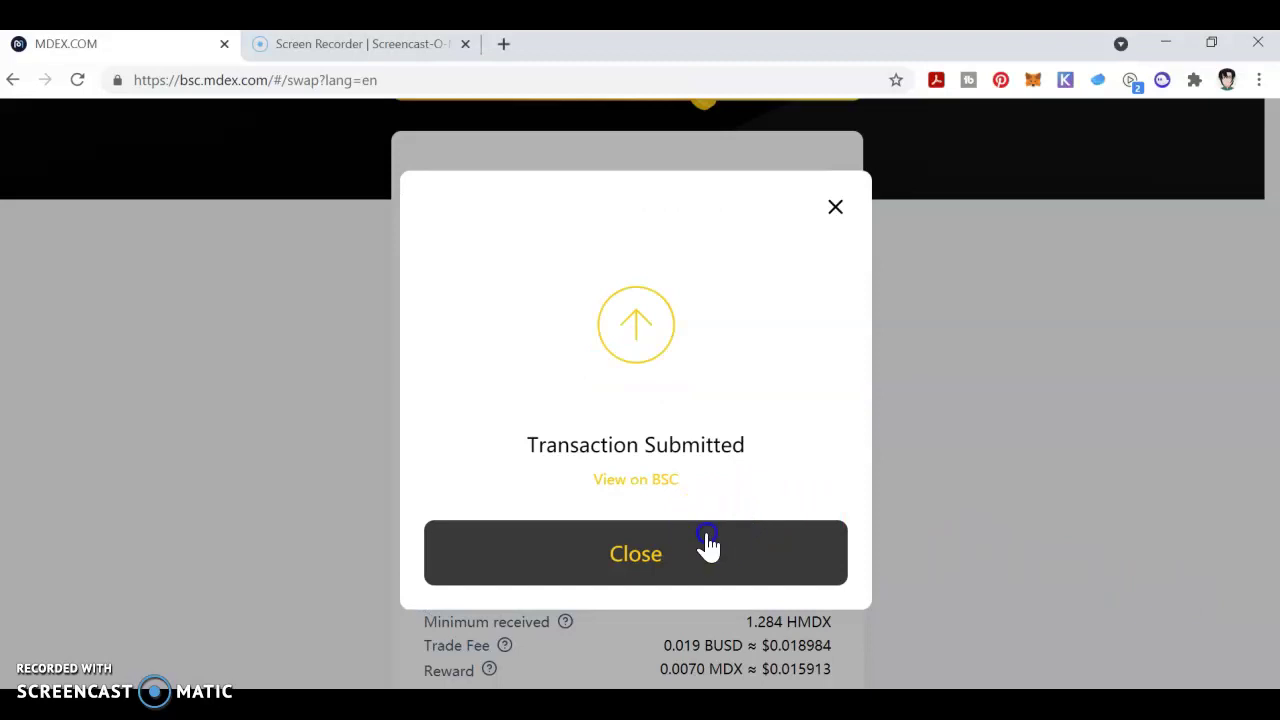
left_click(706, 545)
scroll(1029, 240, "up", 3)
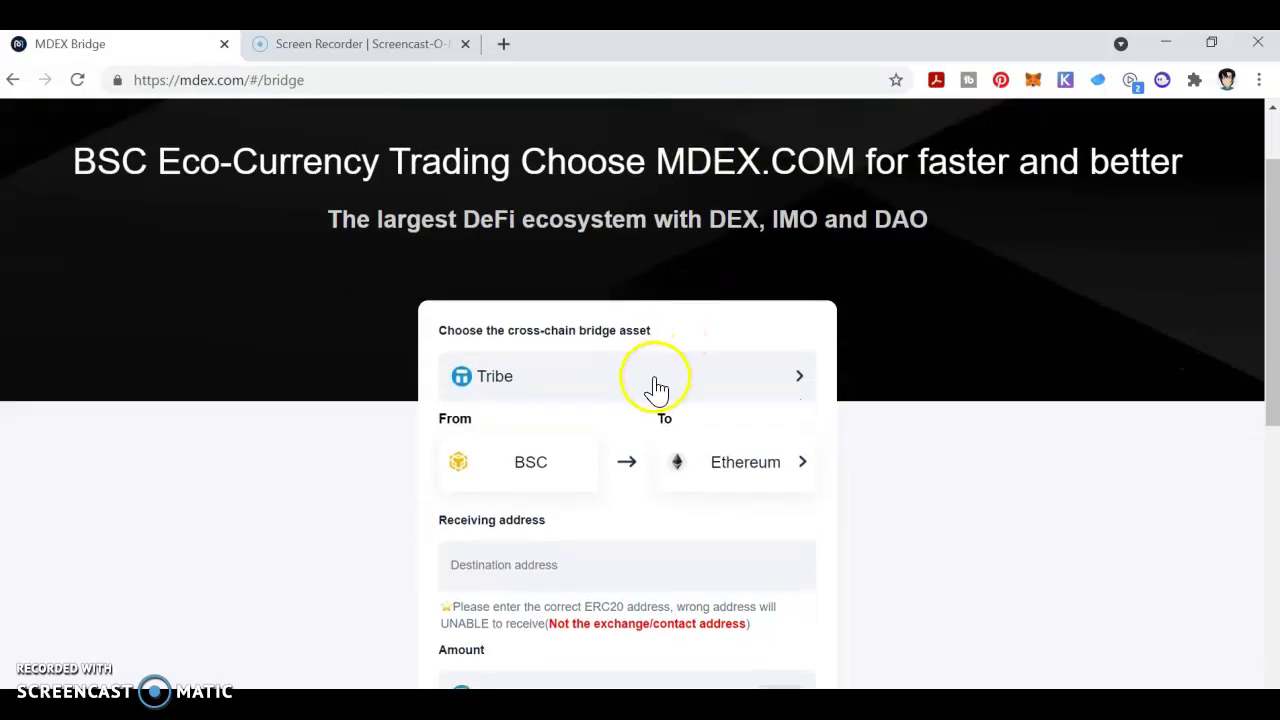
Choose HMDX as the asset to bridge from BSC to HECO.
left_click(656, 388)
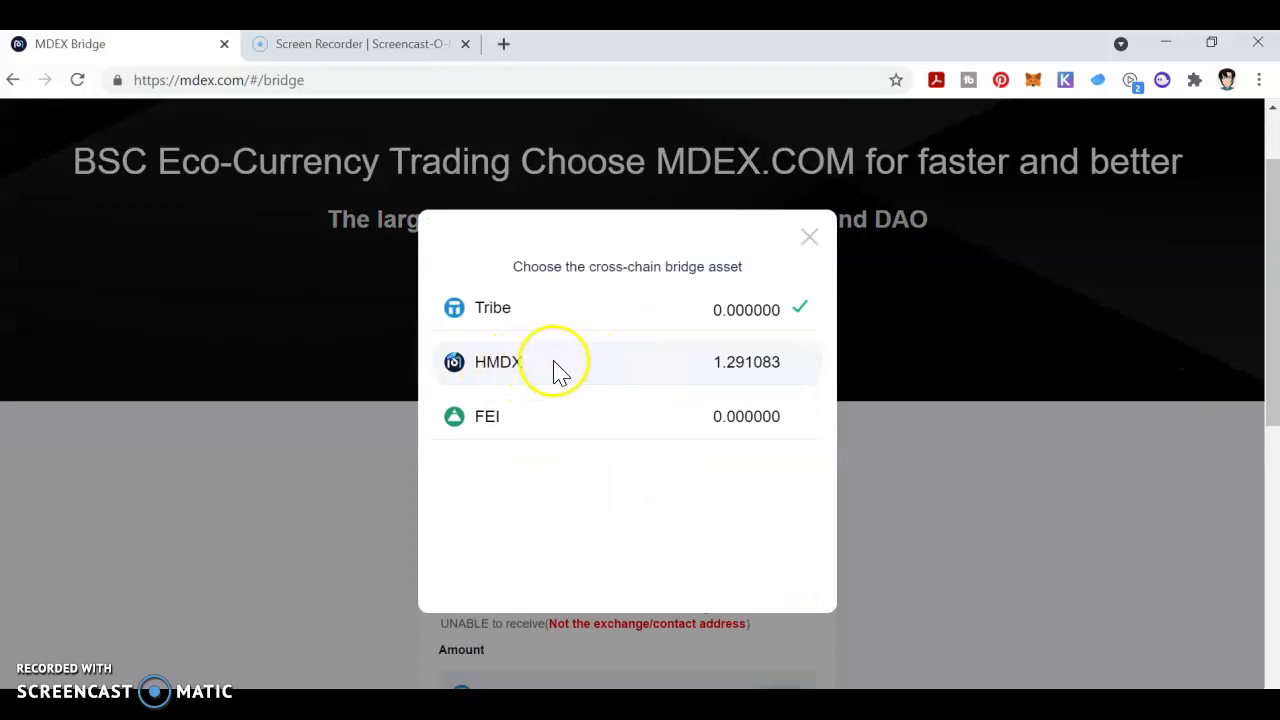
left_click(597, 372)
scroll(597, 372, "down", 3)
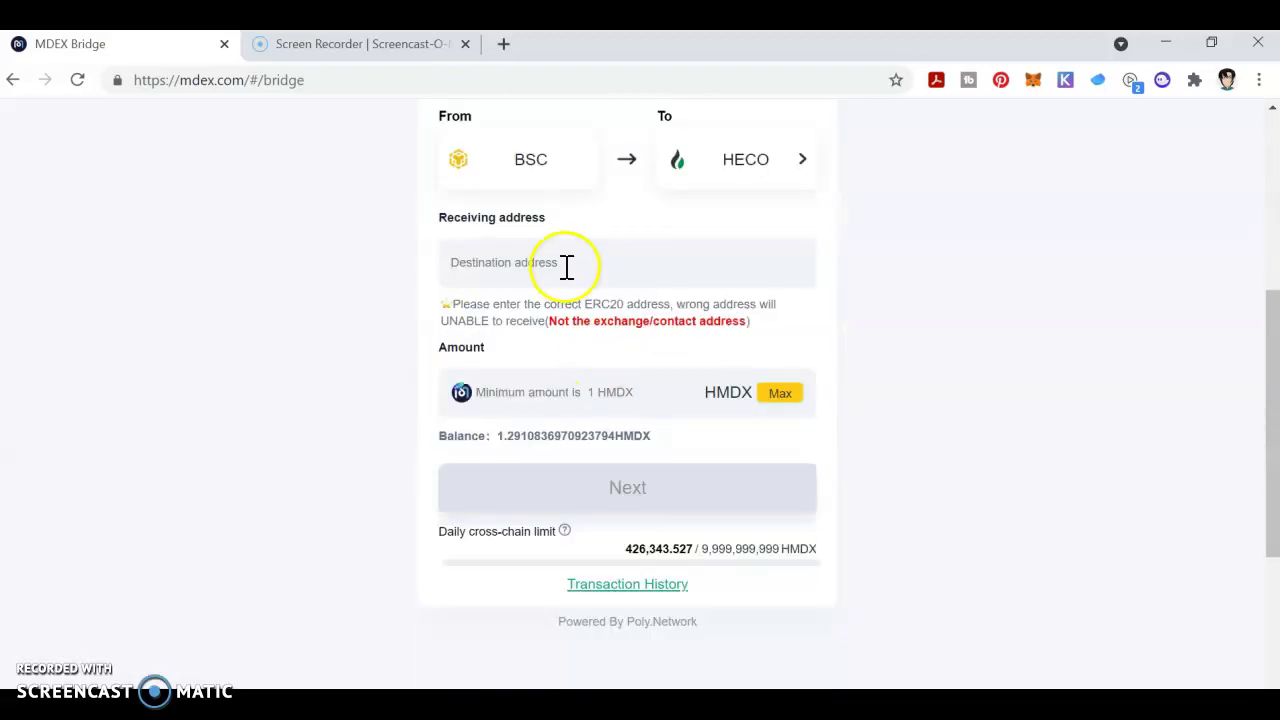
scroll(536, 305, "up", 1)
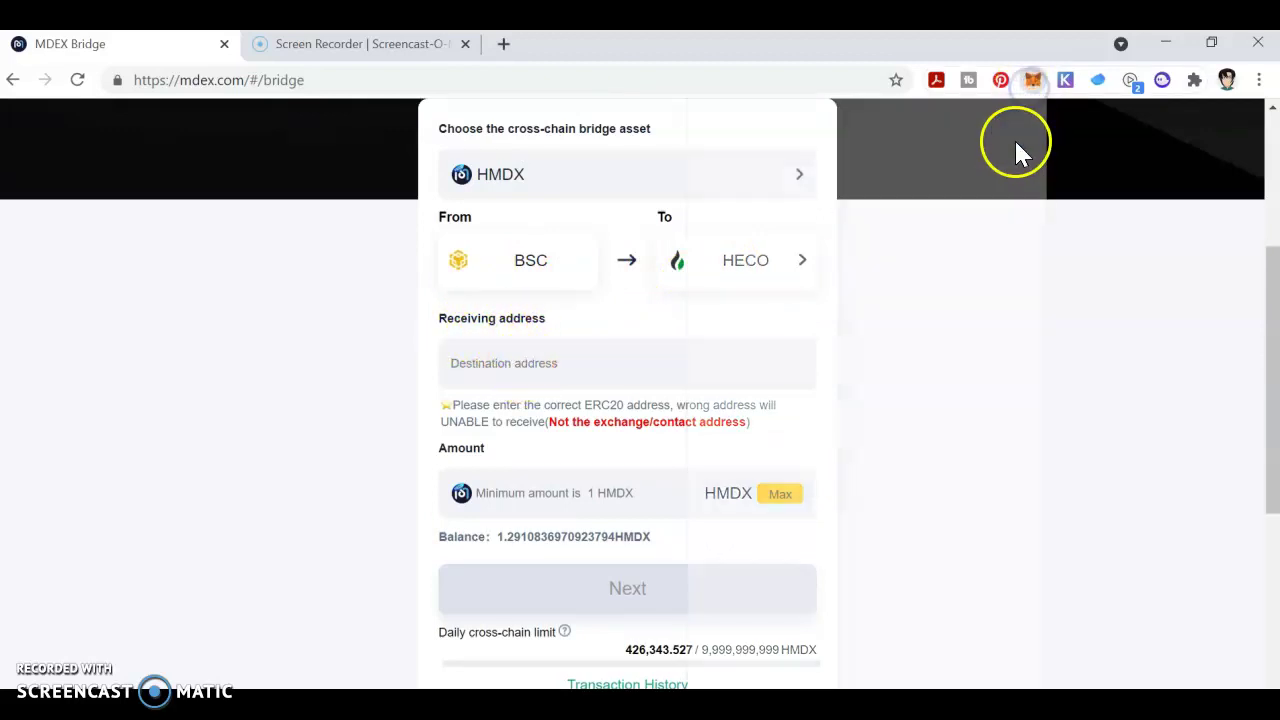
Paste the wallet's own address as destination and set the amount to the full 1.2910836 HMDX.
left_click(852, 212)
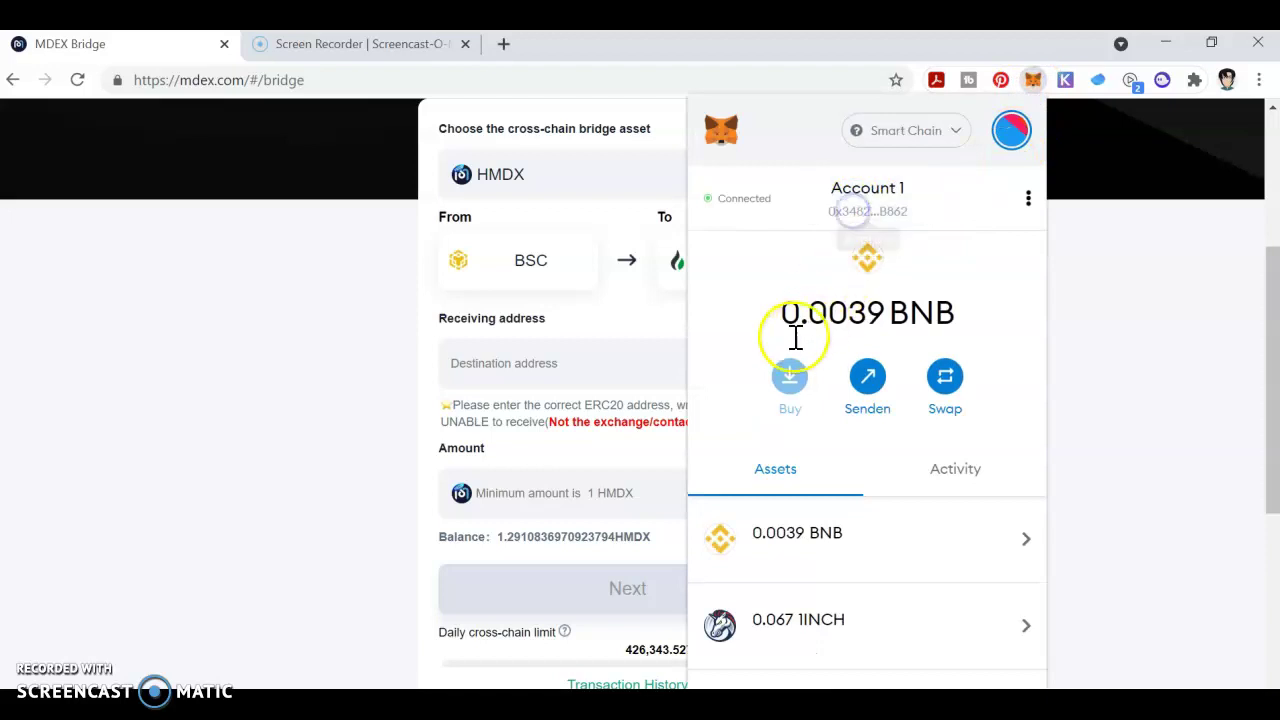
left_click(567, 355)
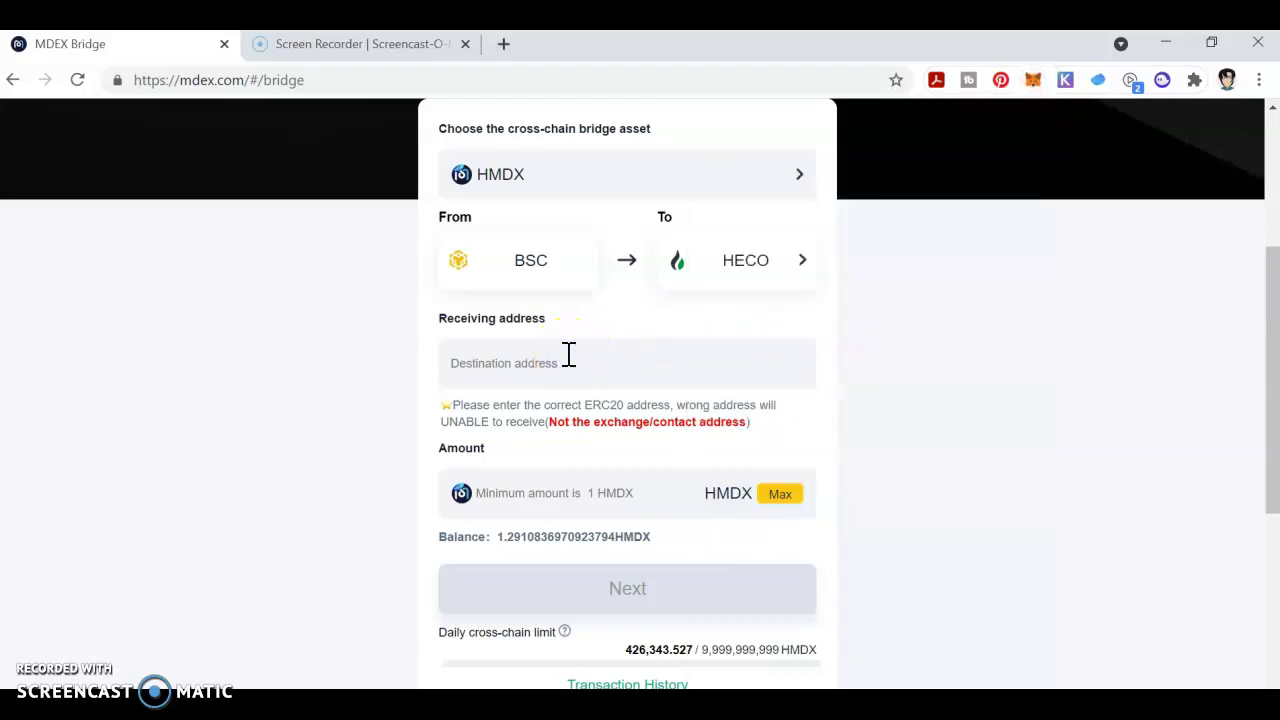
key("ctrl+v")
scroll(928, 280, "down", 3)
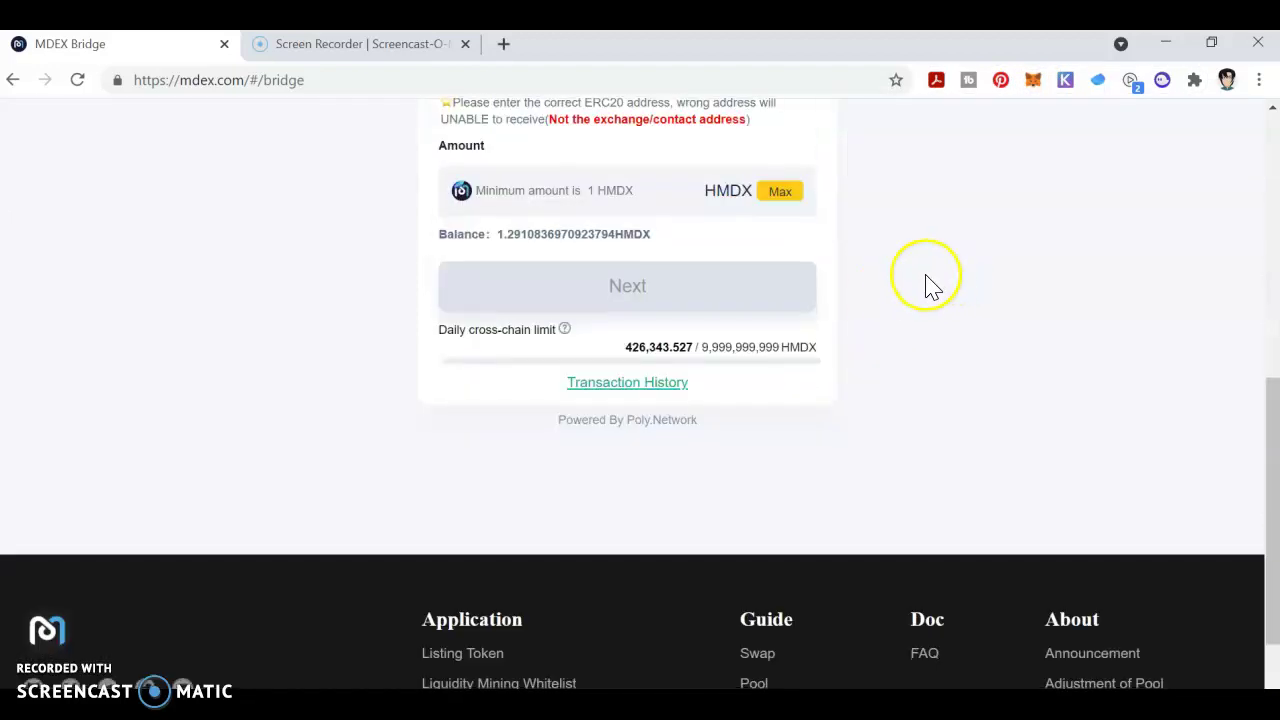
left_click(795, 195)
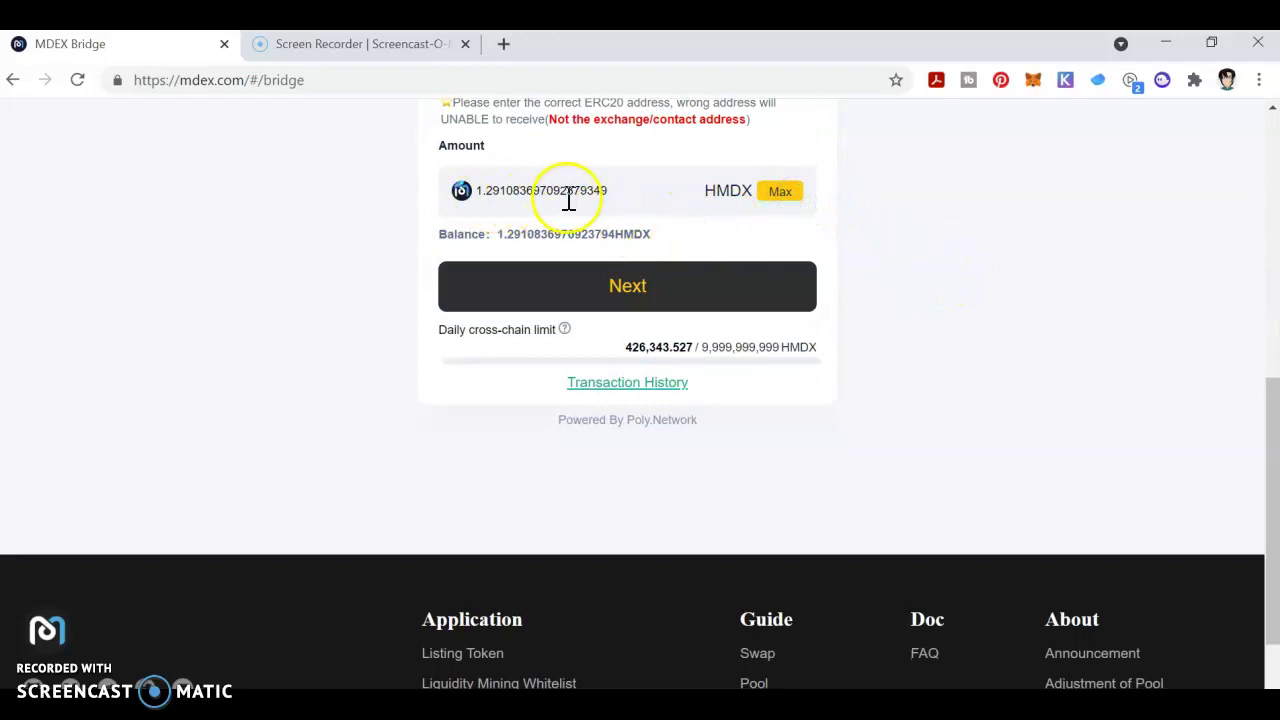
scroll(775, 265, "up", 3)
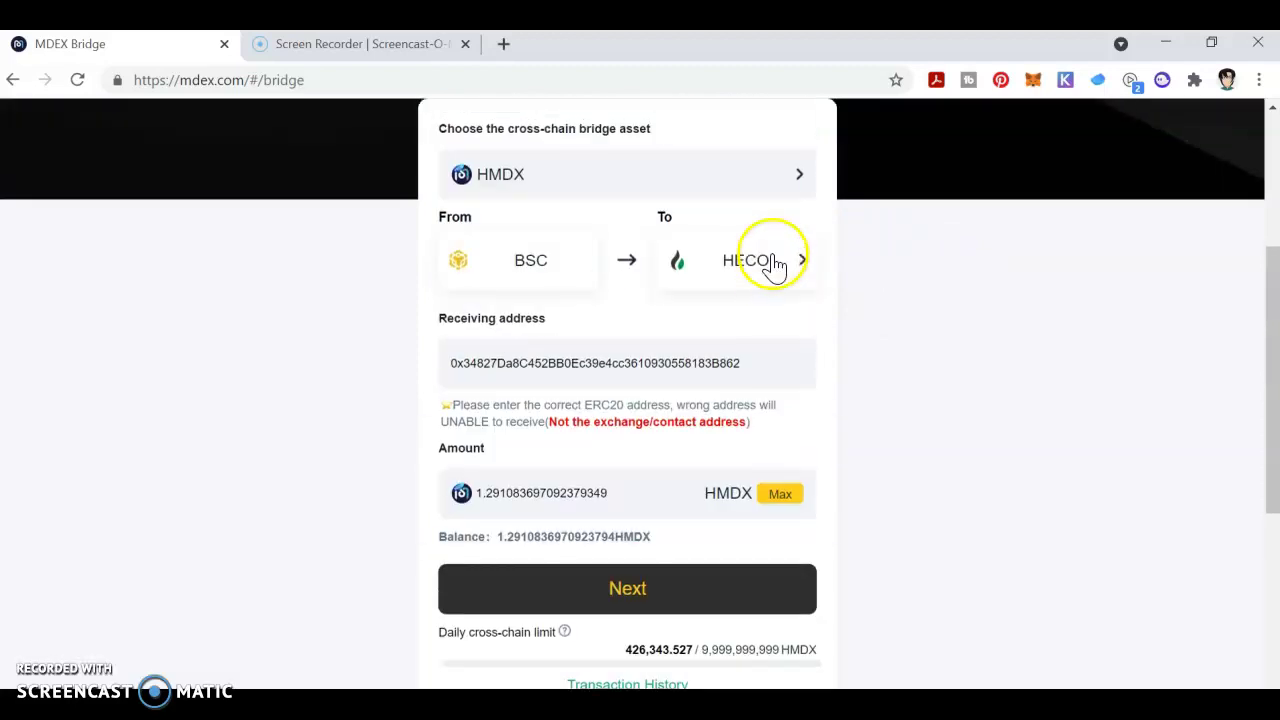
Submit the 1.291083 MDX transfer to HECO and approve it in MetaMask.
left_click(685, 586)
scroll(690, 340, "up", 2)
scroll(589, 337, "down", 1)
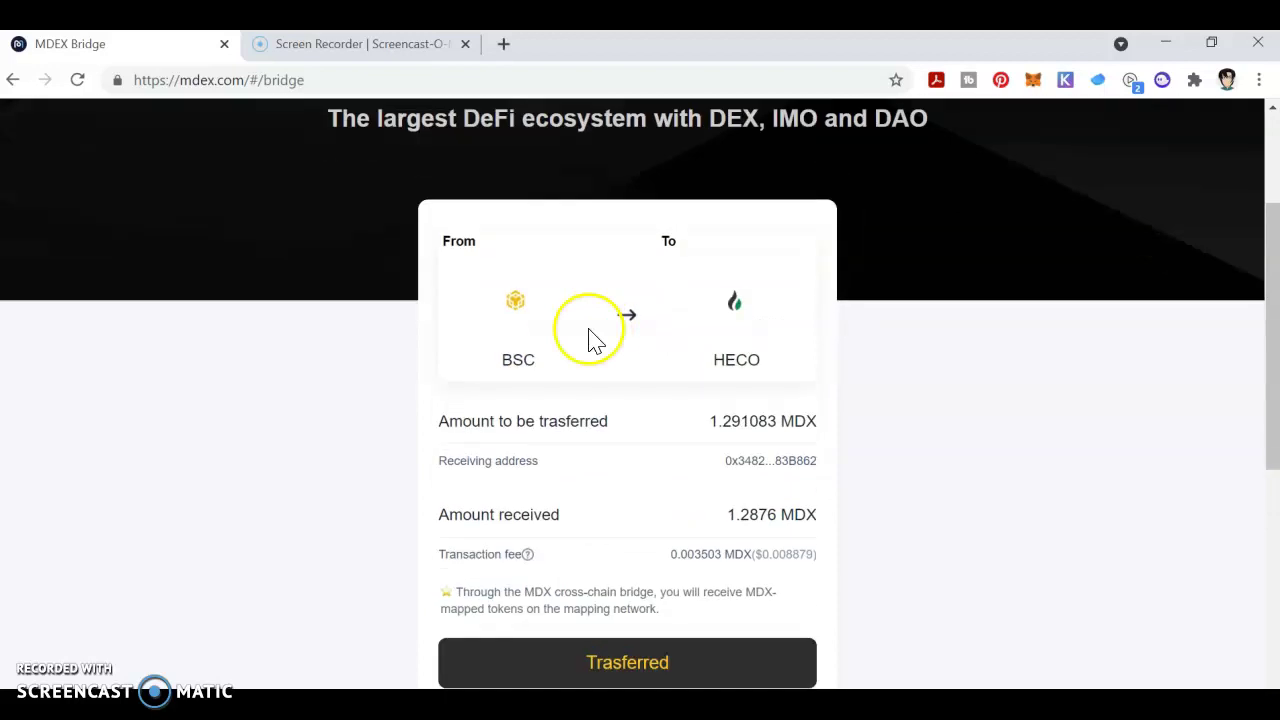
scroll(737, 357, "down", 2)
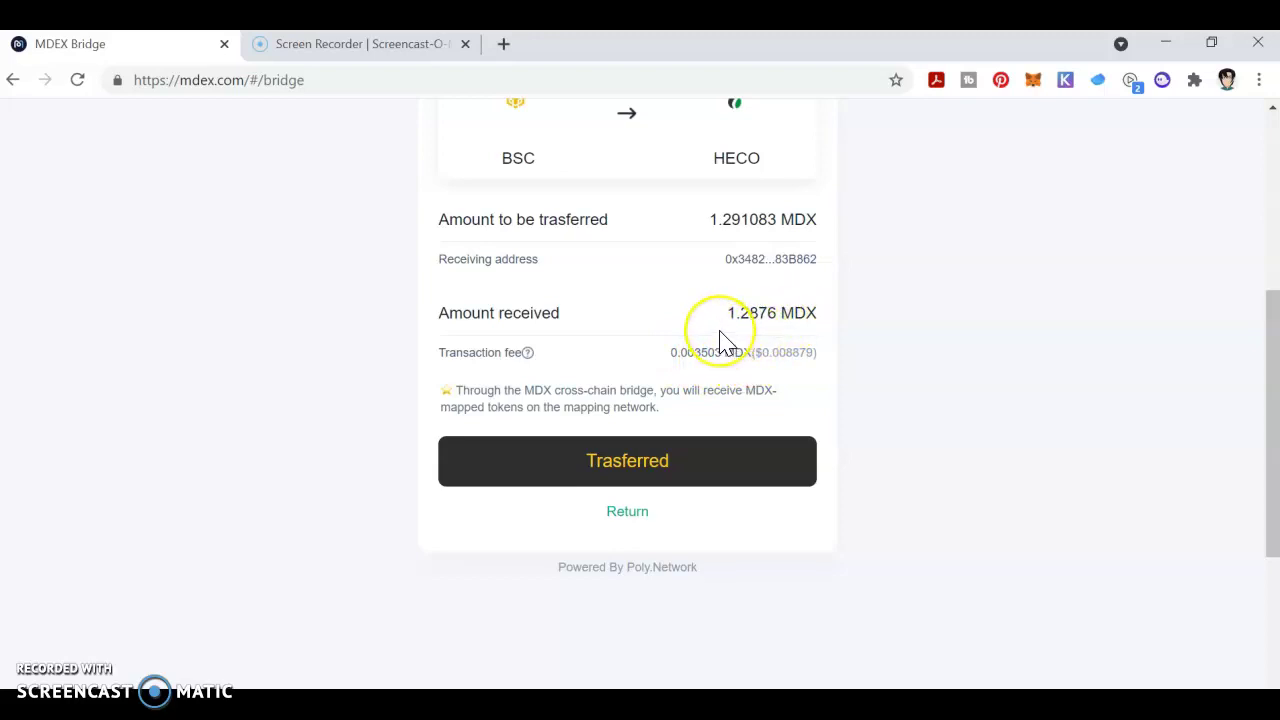
scroll(722, 342, "up", 1)
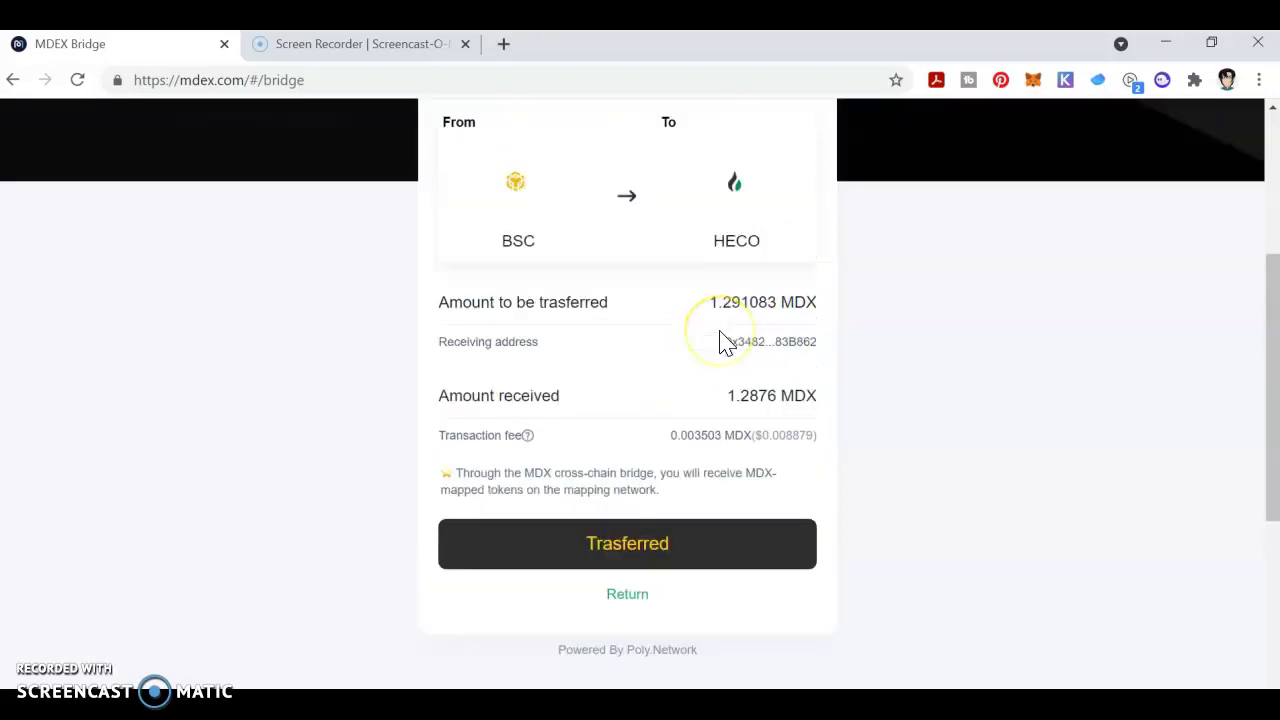
left_click(622, 562)
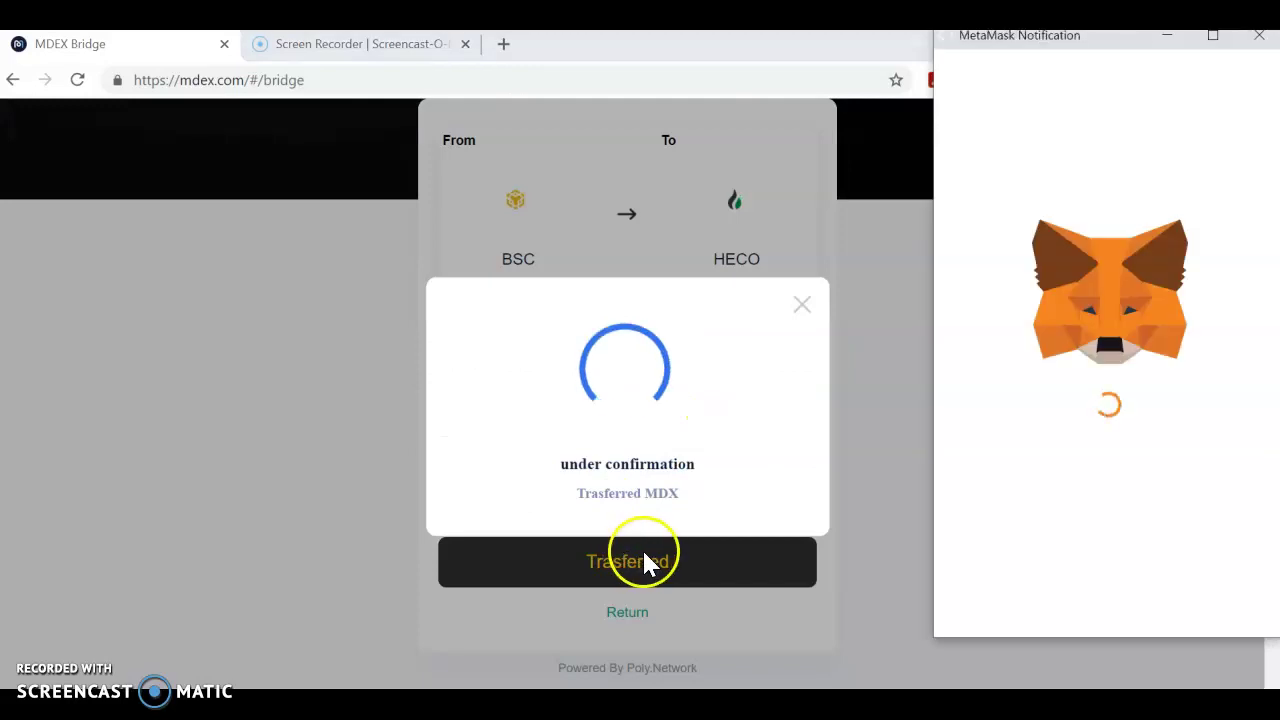
left_click(1171, 603)
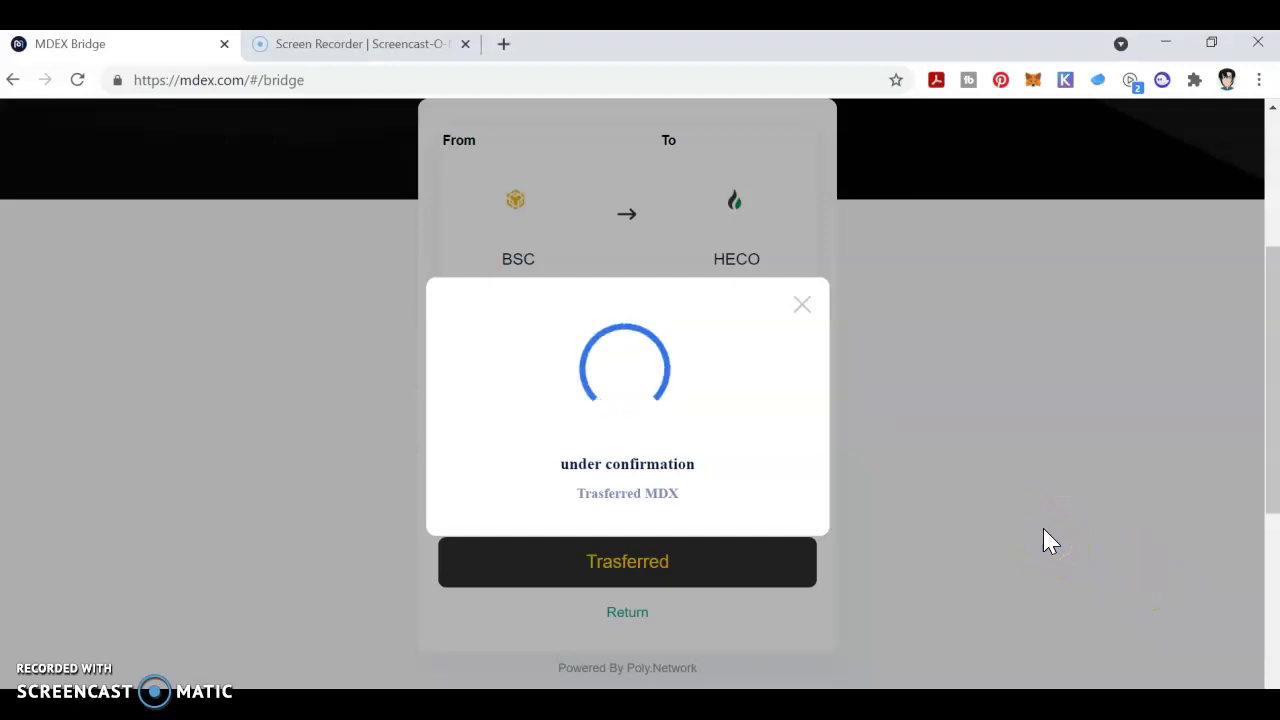
Check the pending bridge transaction in MetaMask's Activity list, then close the wallet.
left_click(1031, 90)
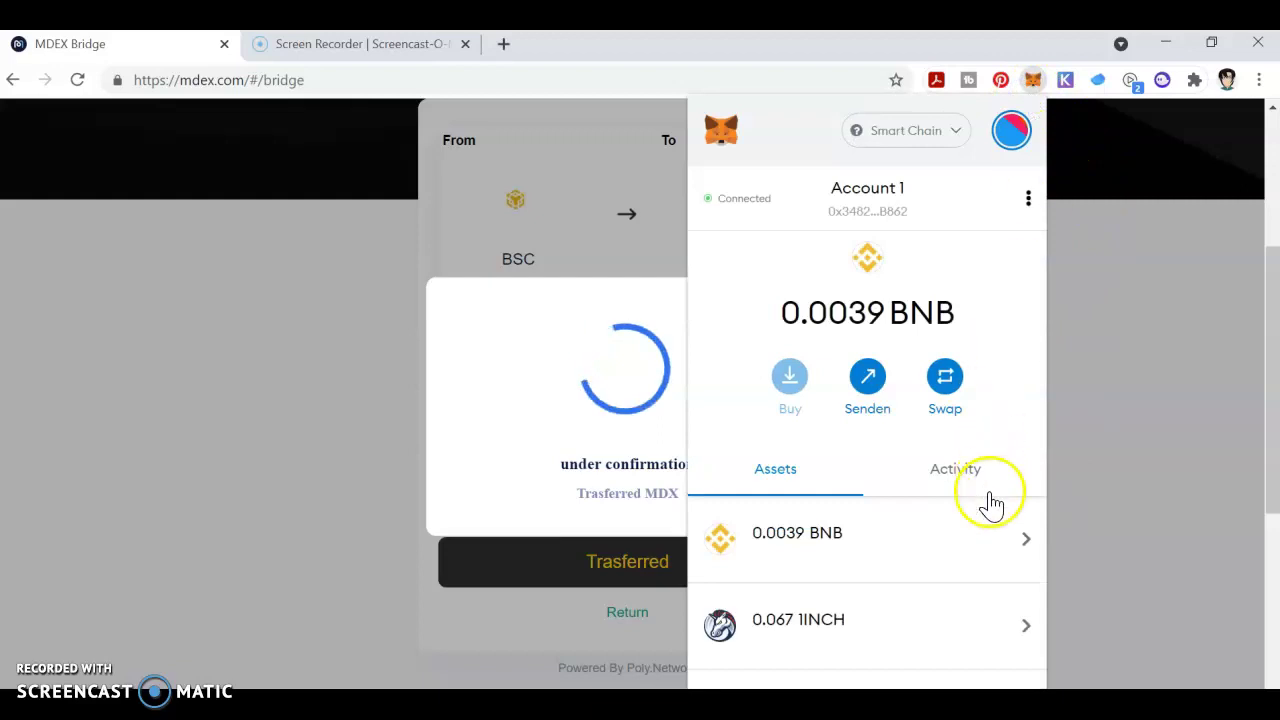
left_click(978, 477)
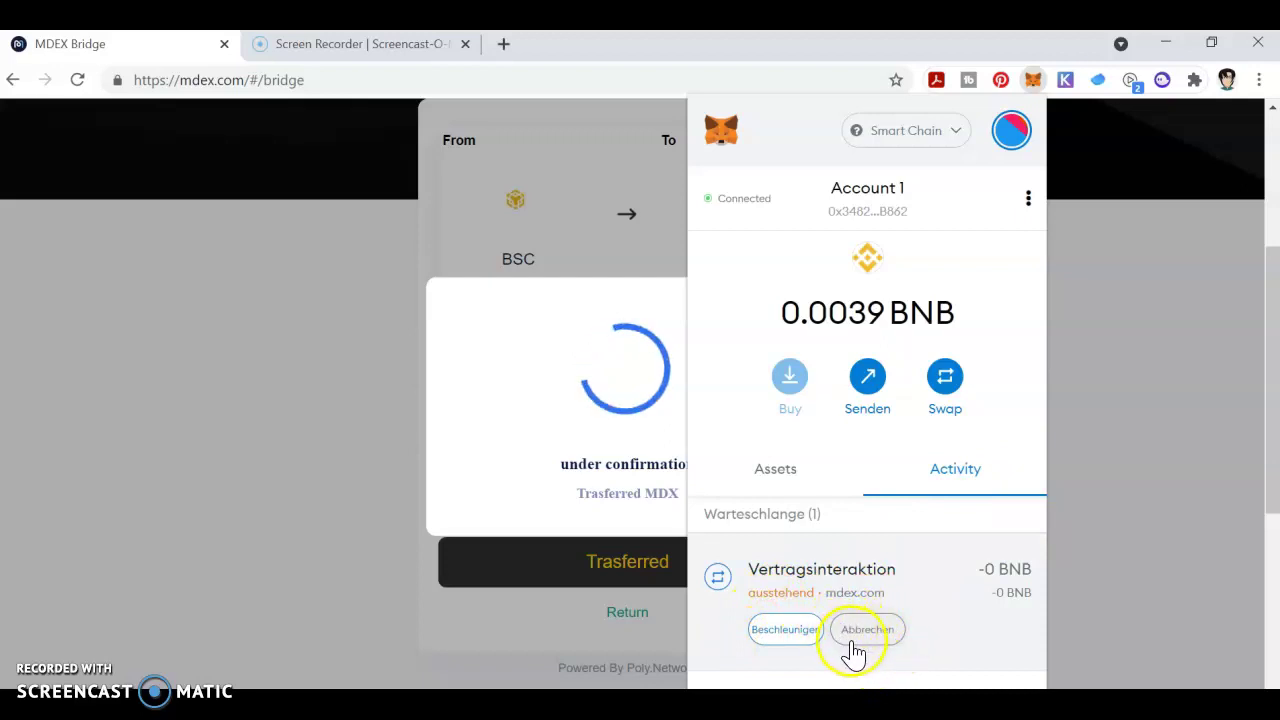
left_click(1116, 488)
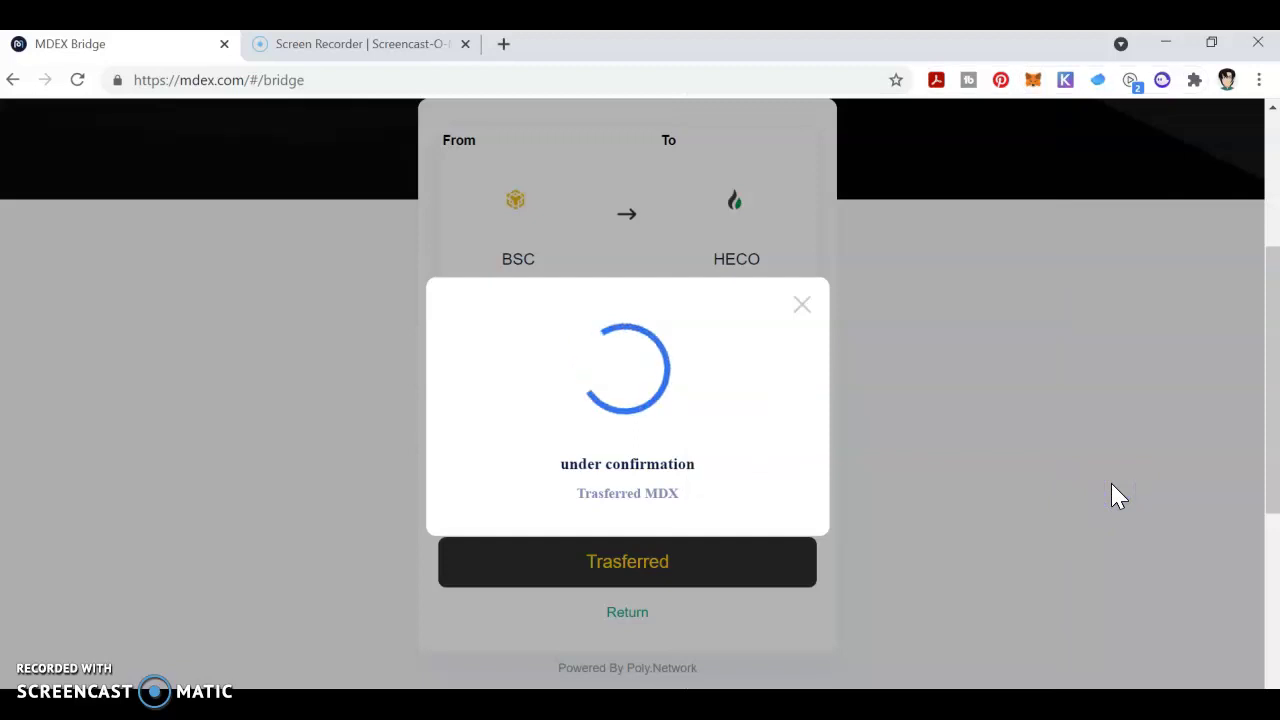
Open the Transaction History and view the processing HMDX transfer's confirmation details.
scroll(1112, 498, "up", 3)
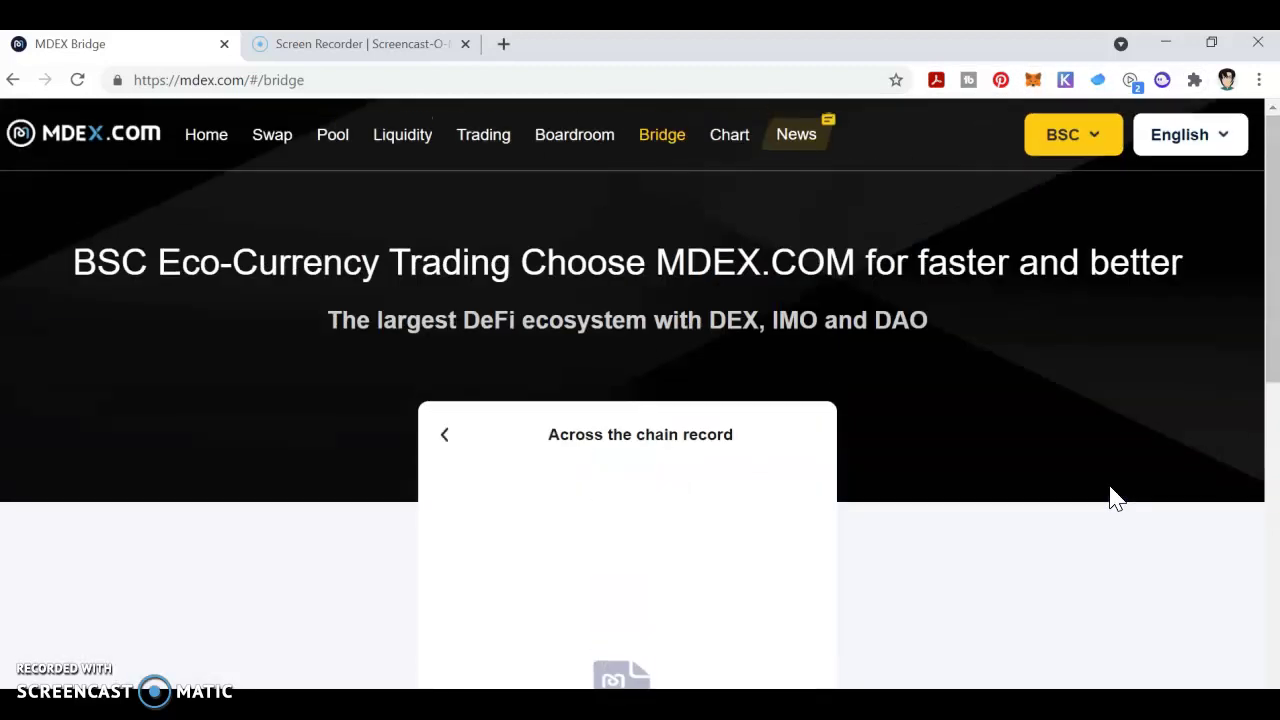
left_click(1110, 512)
scroll(1043, 490, "down", 1)
scroll(730, 435, "down", 3)
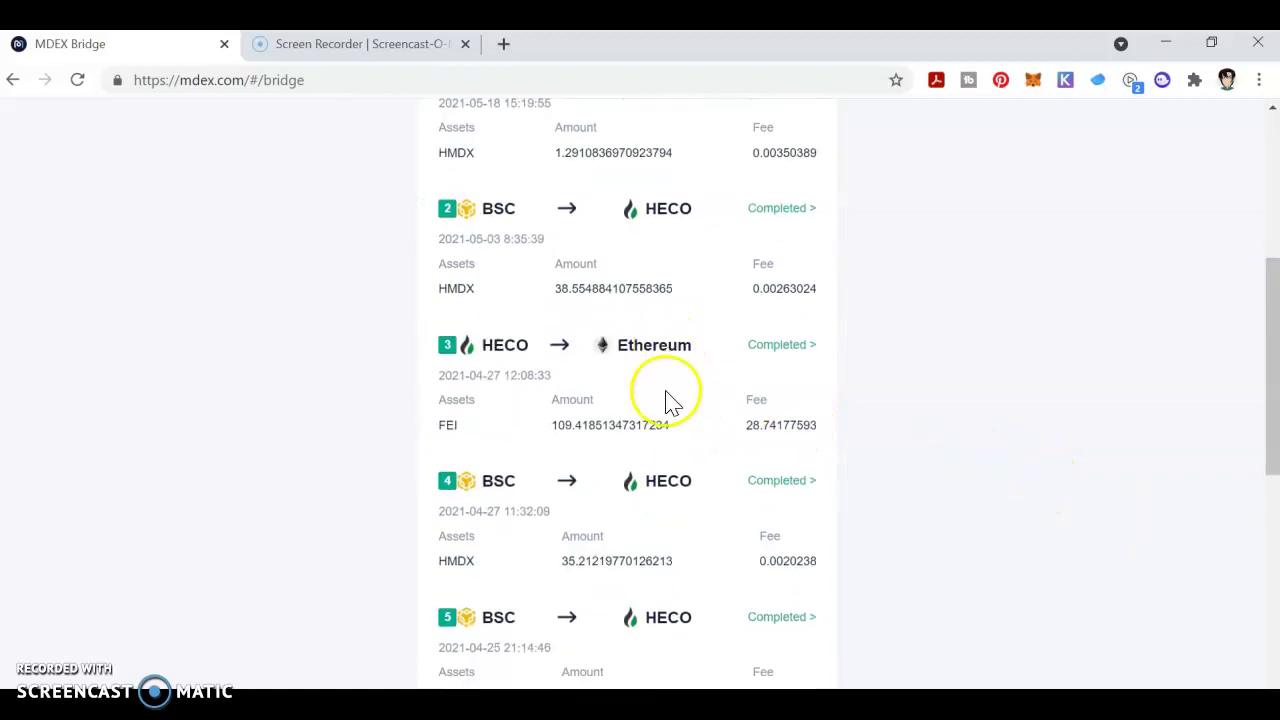
scroll(670, 455, "down", 2)
scroll(668, 477, "down", 2)
scroll(672, 477, "down", 1)
scroll(674, 477, "up", 2)
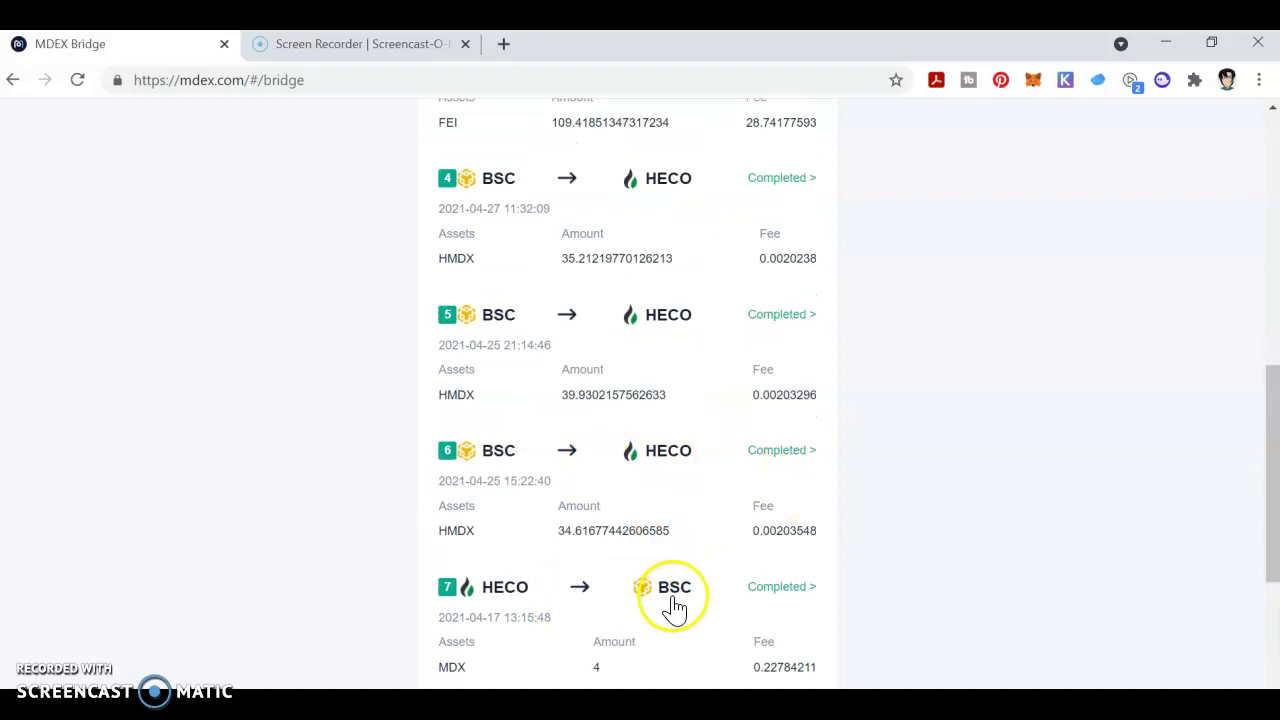
scroll(643, 492, "up", 2)
scroll(570, 420, "up", 2)
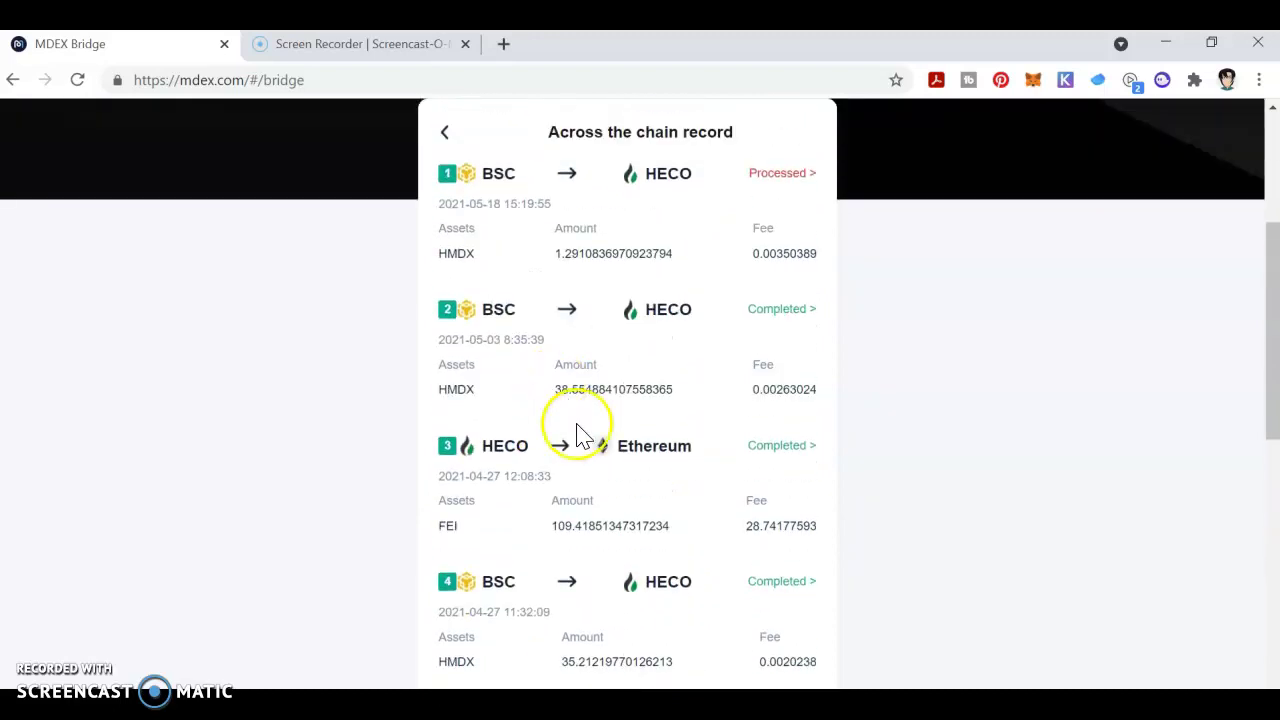
scroll(651, 483, "up", 1)
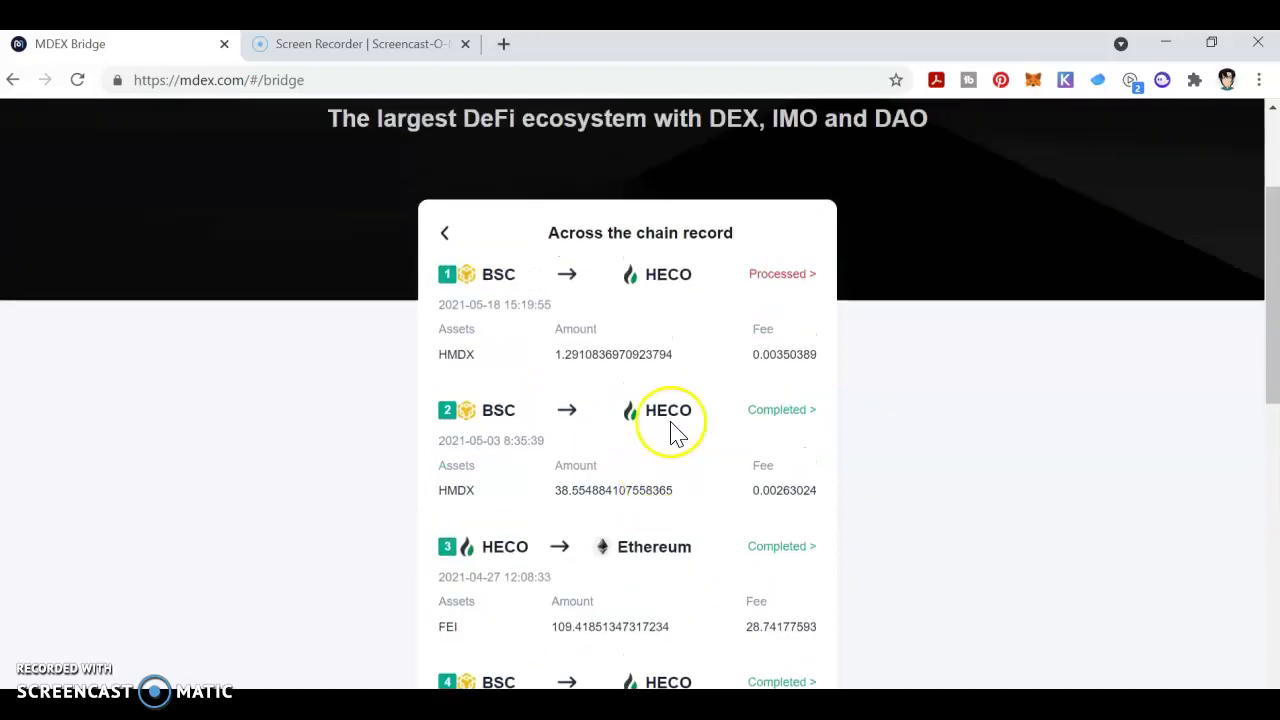
left_click(775, 280)
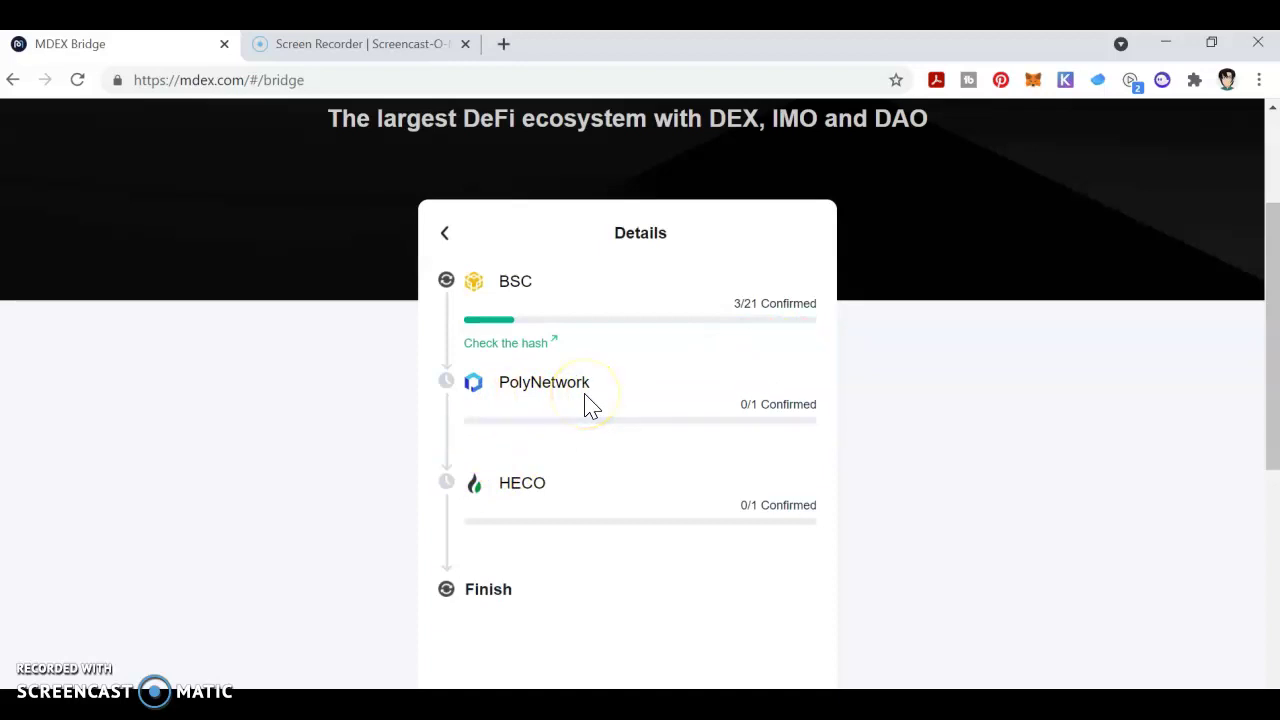
Verify on BscScan that the bridge transaction succeeded, then close the explorer tab.
left_click(515, 343)
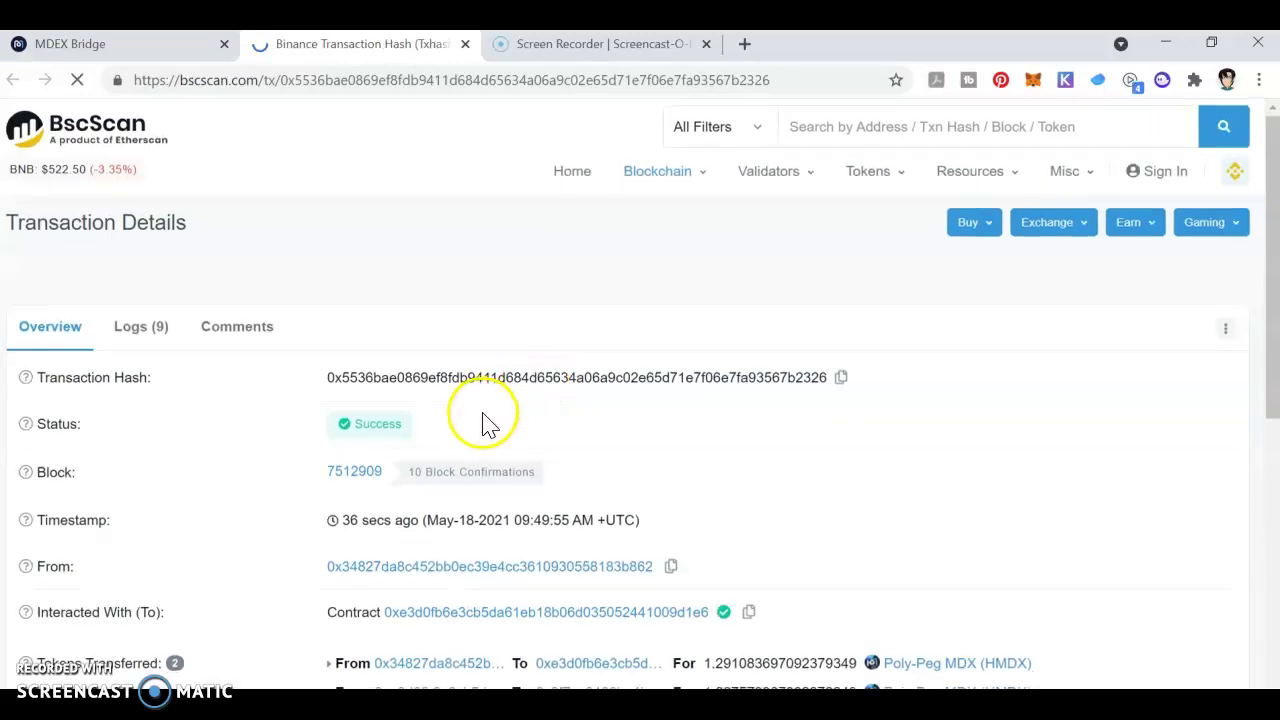
scroll(482, 424, "down", 2)
scroll(510, 430, "down", 1)
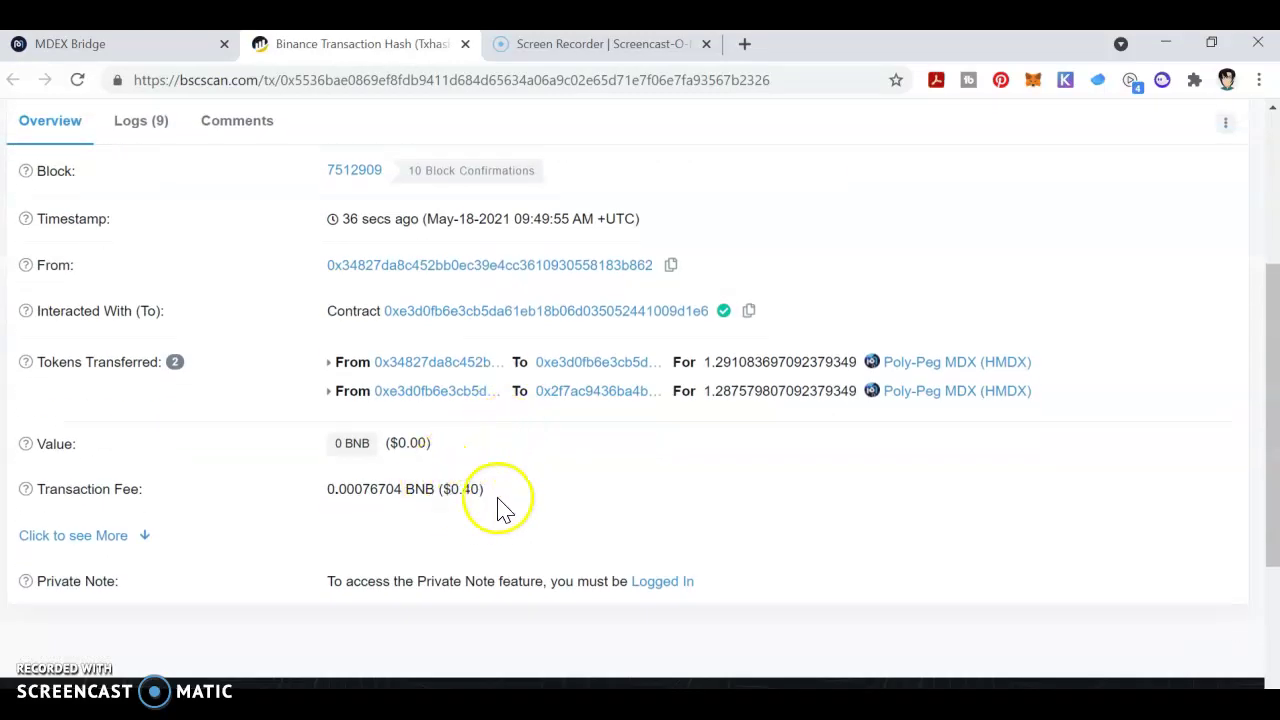
left_click(465, 44)
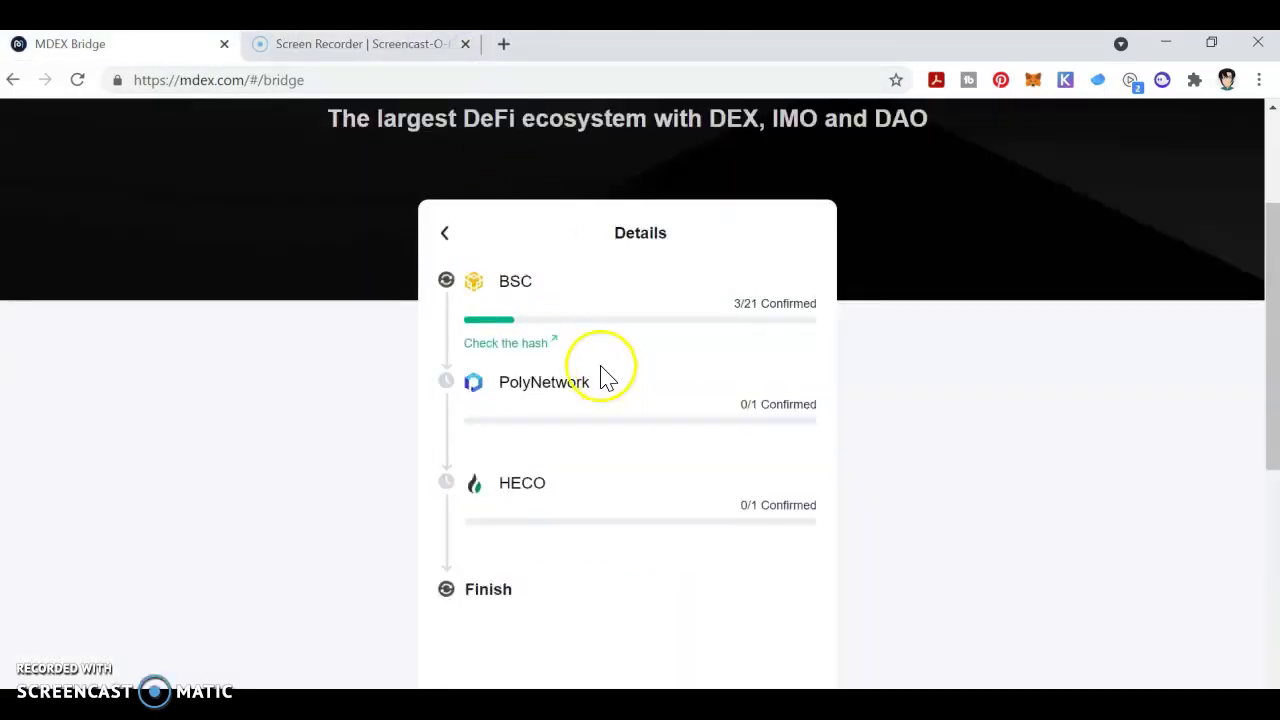
Reopen the pending transfer's confirmation details from the Transaction History.
scroll(600, 372, "down", 3)
scroll(600, 375, "up", 3)
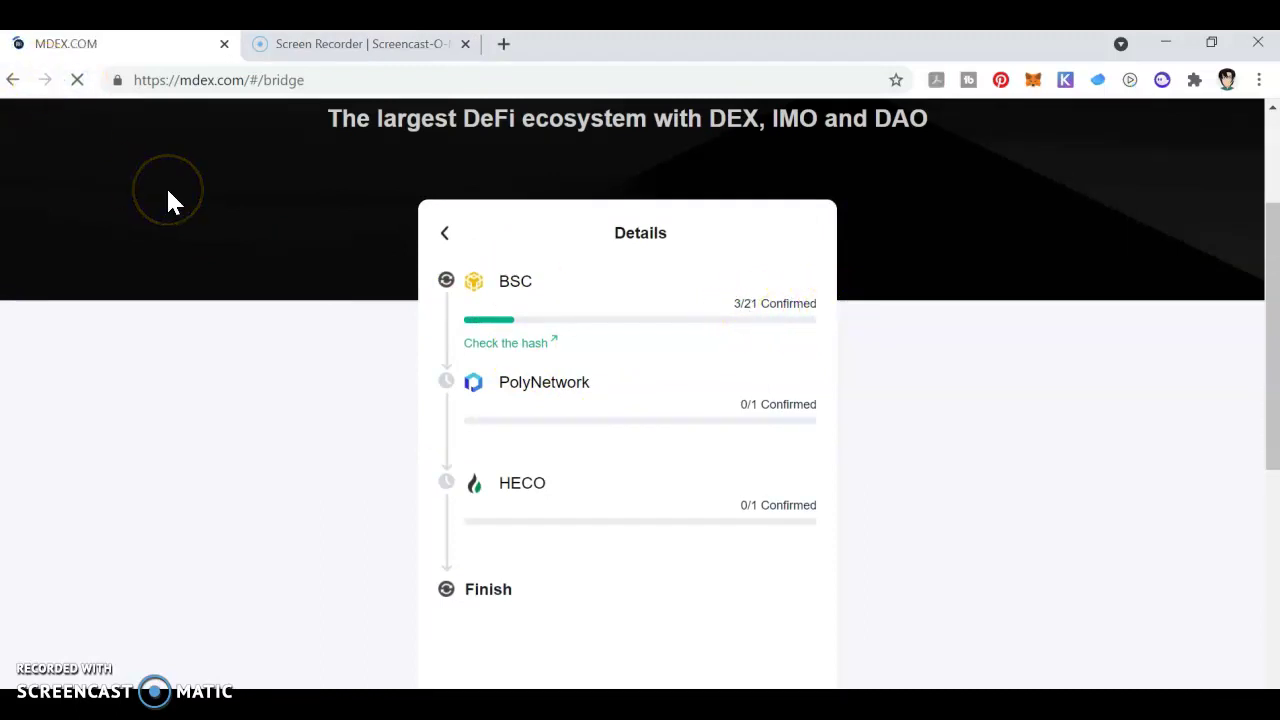
scroll(594, 394, "down", 2)
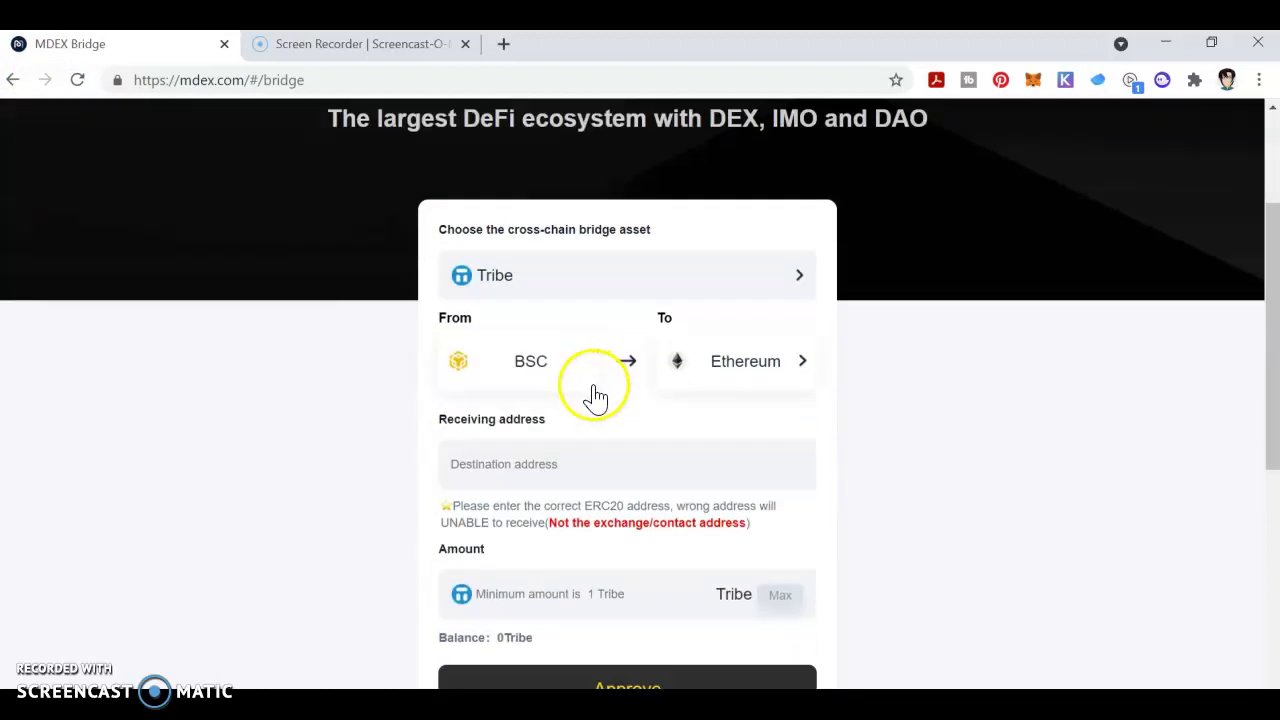
scroll(594, 420, "down", 4)
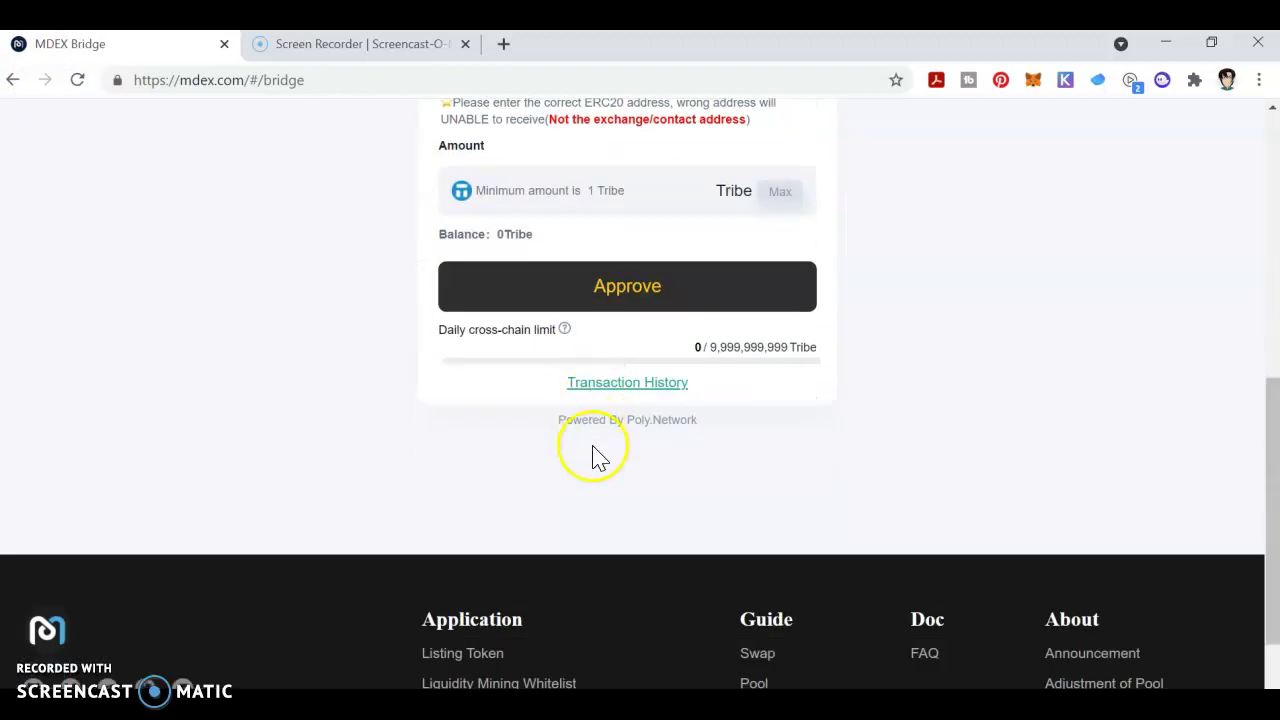
left_click(642, 390)
scroll(645, 395, "up", 2)
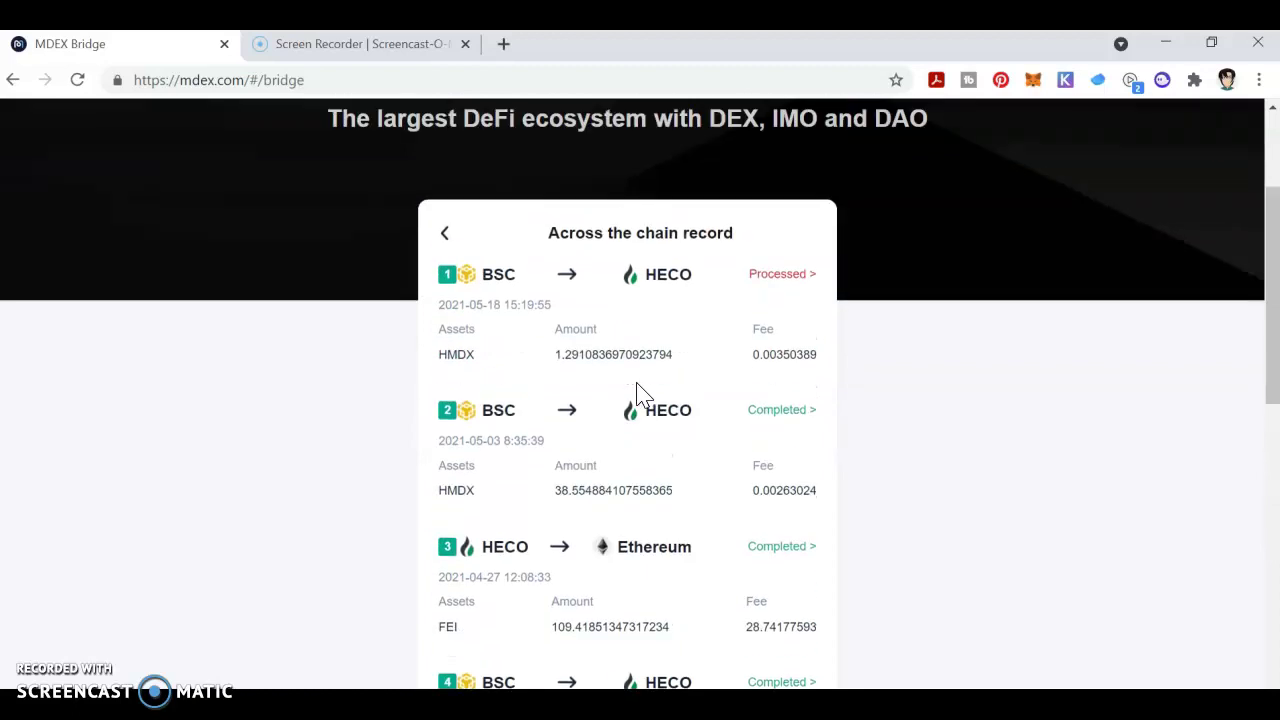
left_click(760, 274)
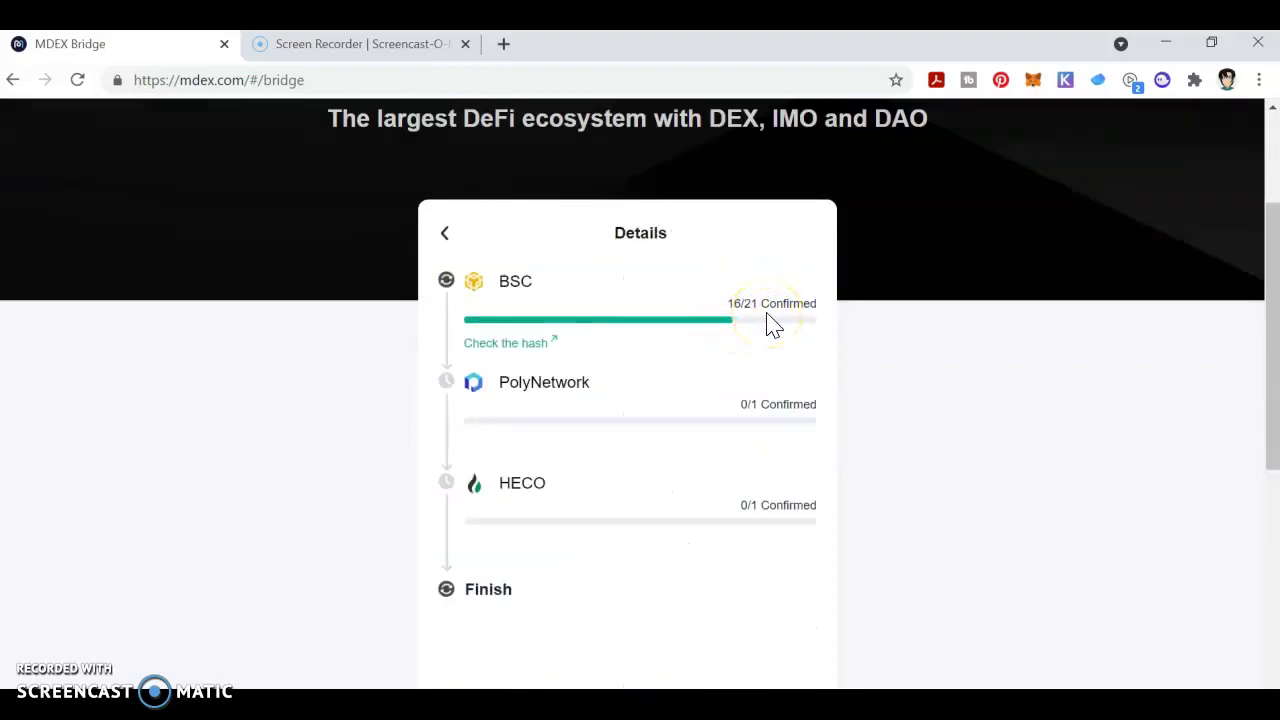
scroll(773, 326, "down", 1)
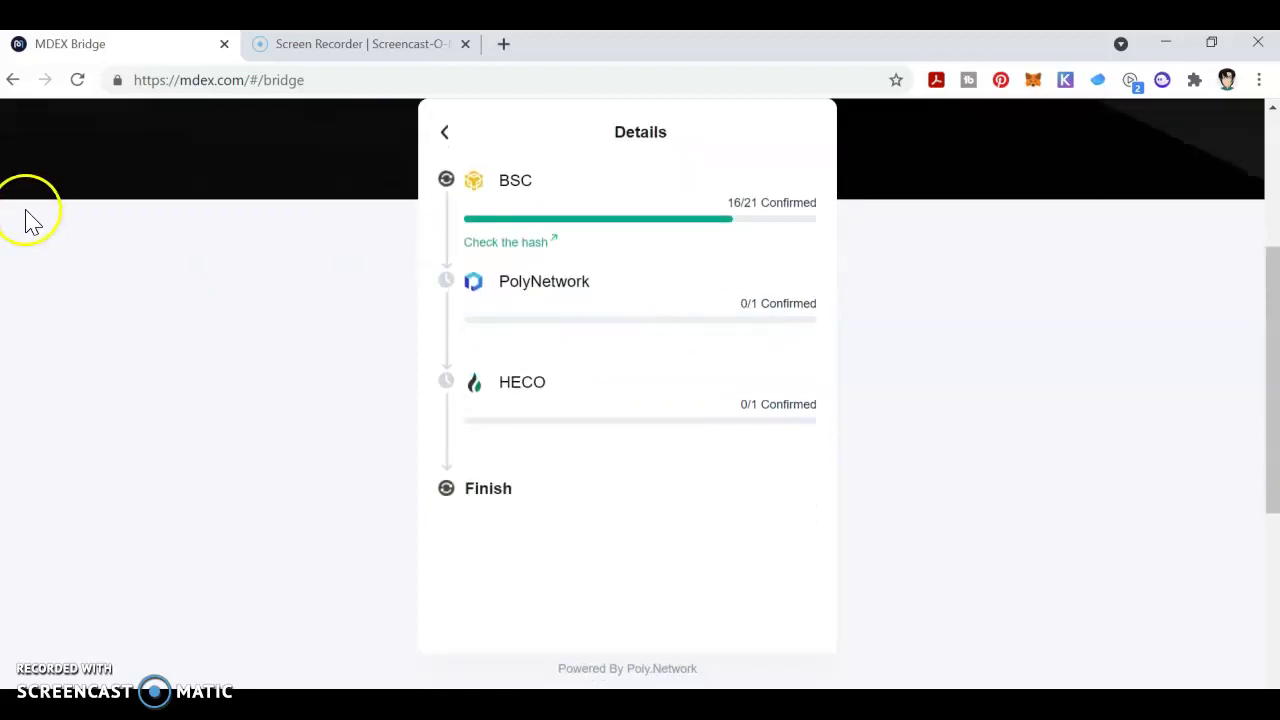
Reload the bridge page and reopen the transfer details, now showing BSC at 21/21.
left_click(77, 80)
scroll(517, 408, "down", 3)
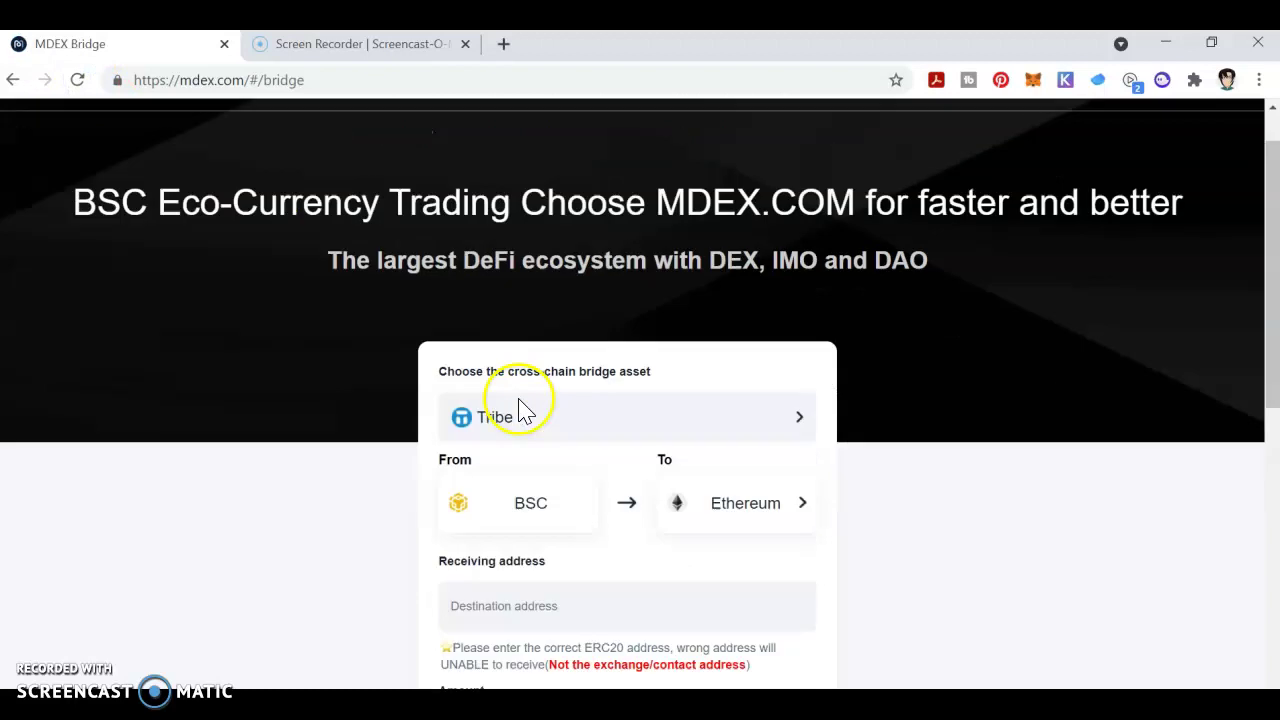
scroll(520, 410, "down", 3)
left_click(640, 385)
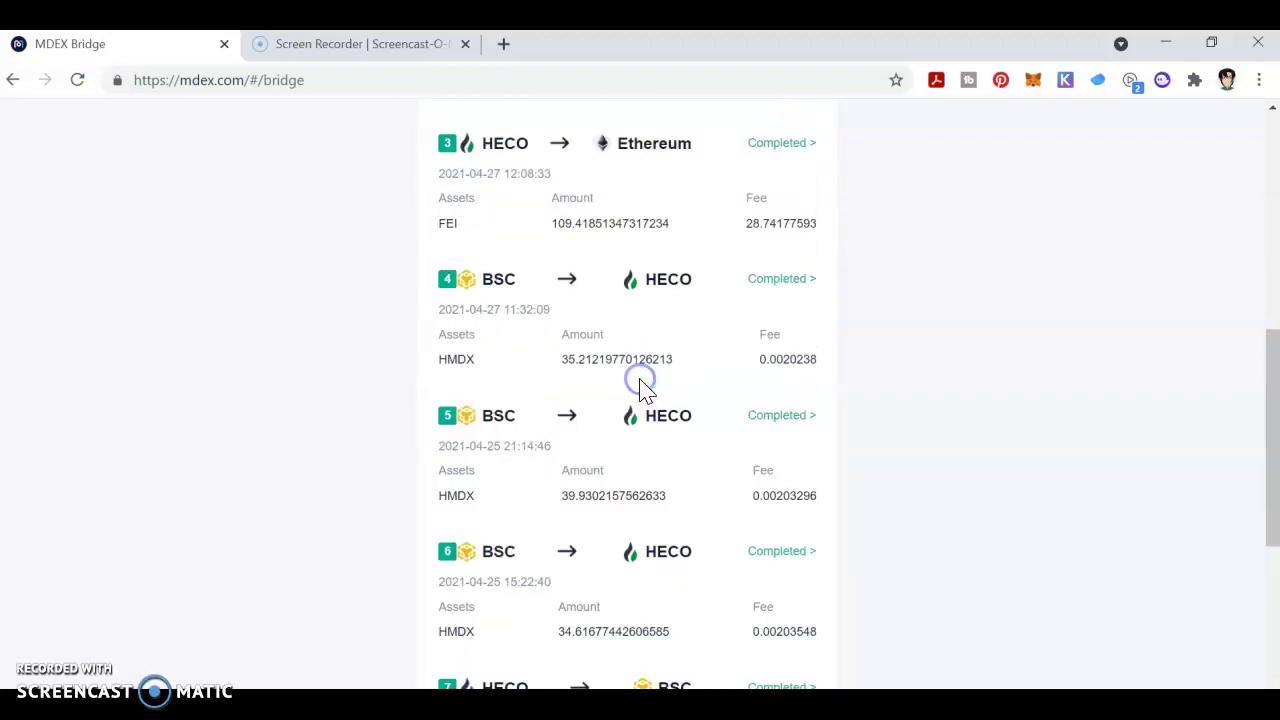
scroll(640, 385, "up", 3)
scroll(640, 389, "up", 2)
left_click(766, 375)
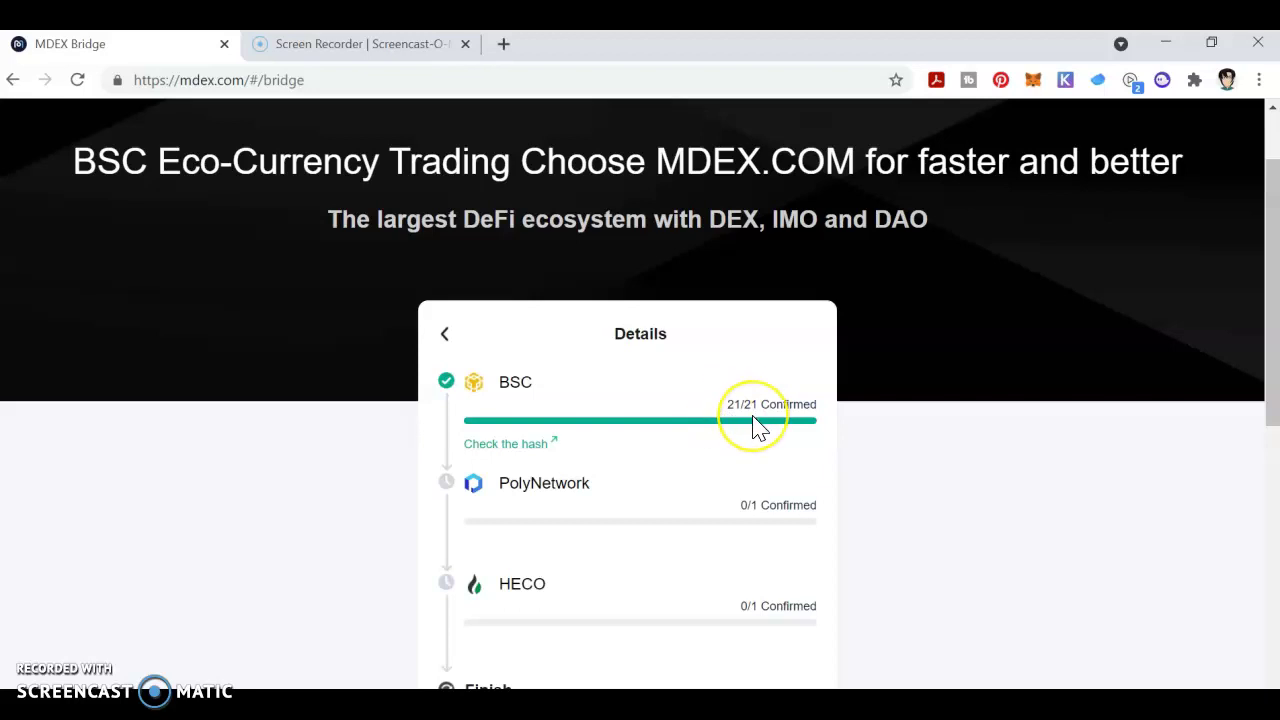
scroll(757, 428, "down", 1)
scroll(560, 434, "down", 1)
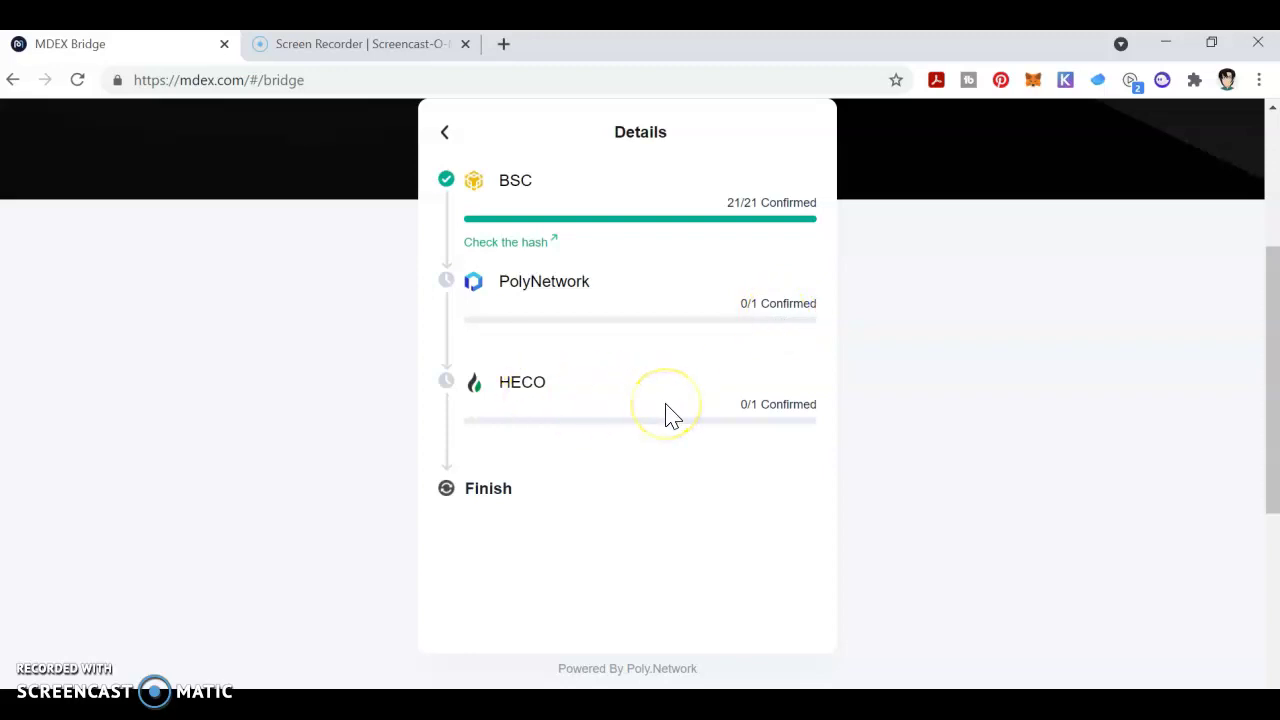
Check MetaMask's network list without switching away from Smart Chain.
left_click(1035, 80)
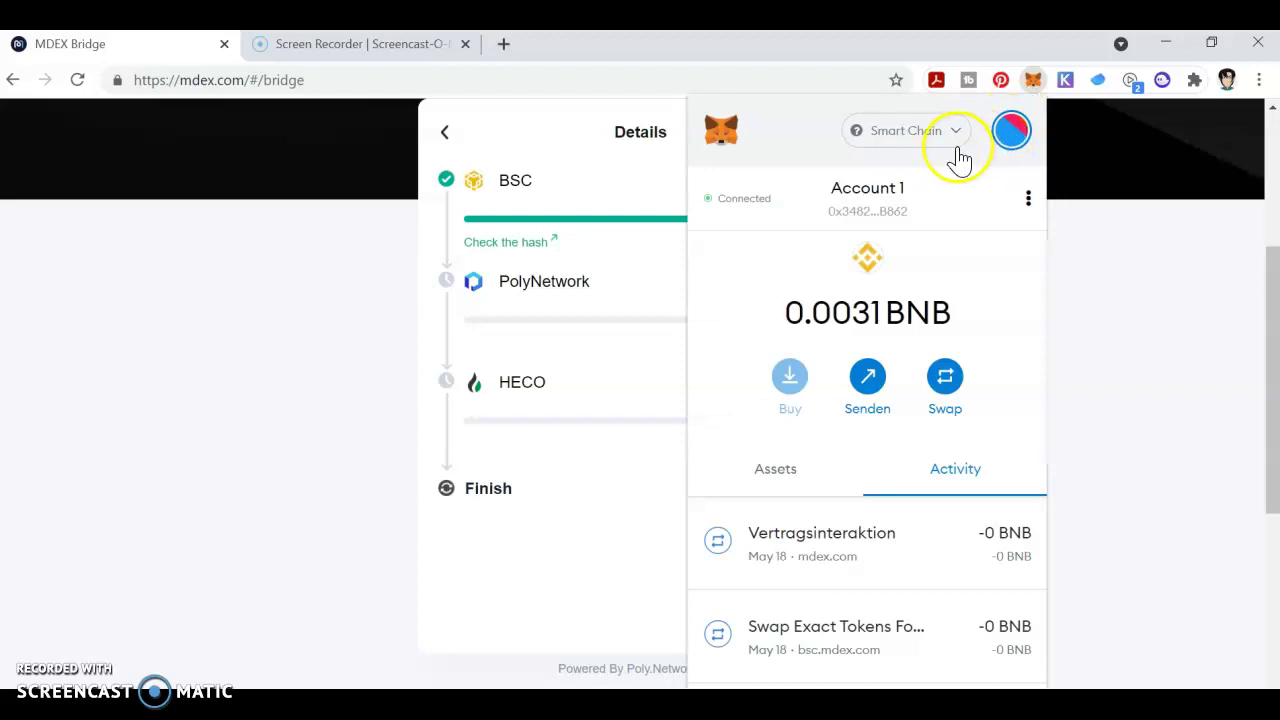
left_click(925, 132)
scroll(890, 440, "down", 3)
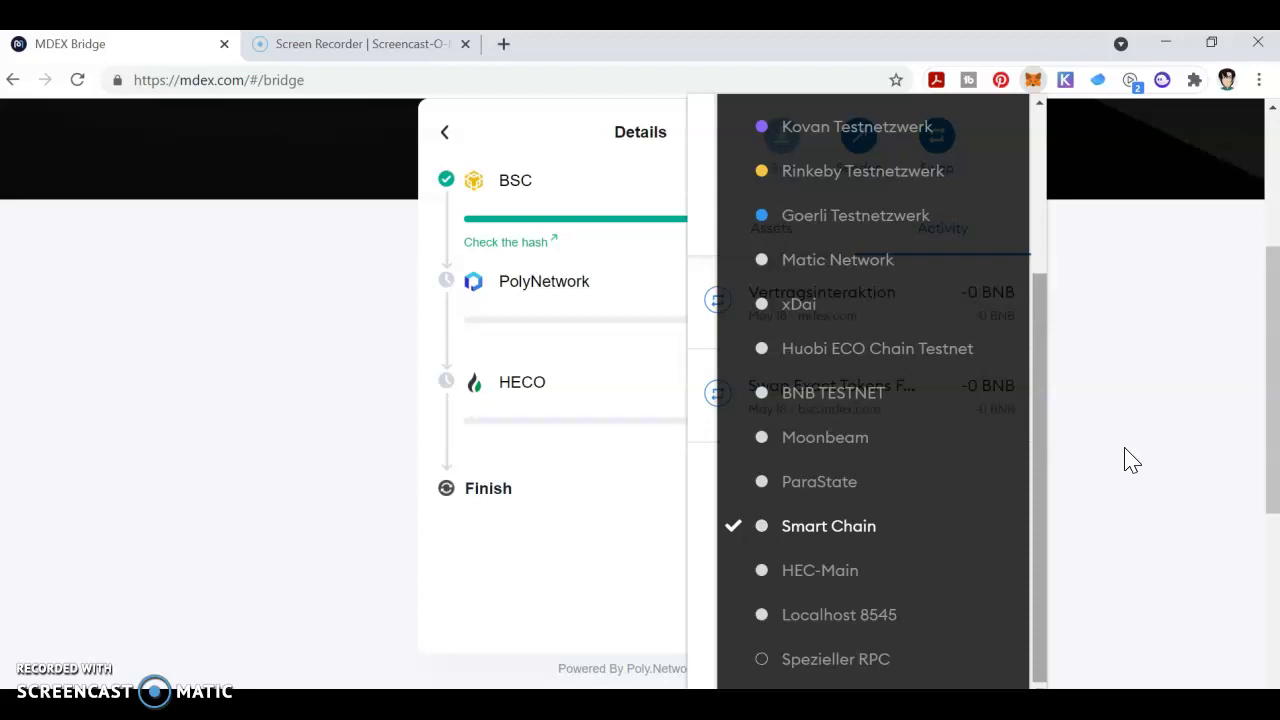
left_click(1128, 455)
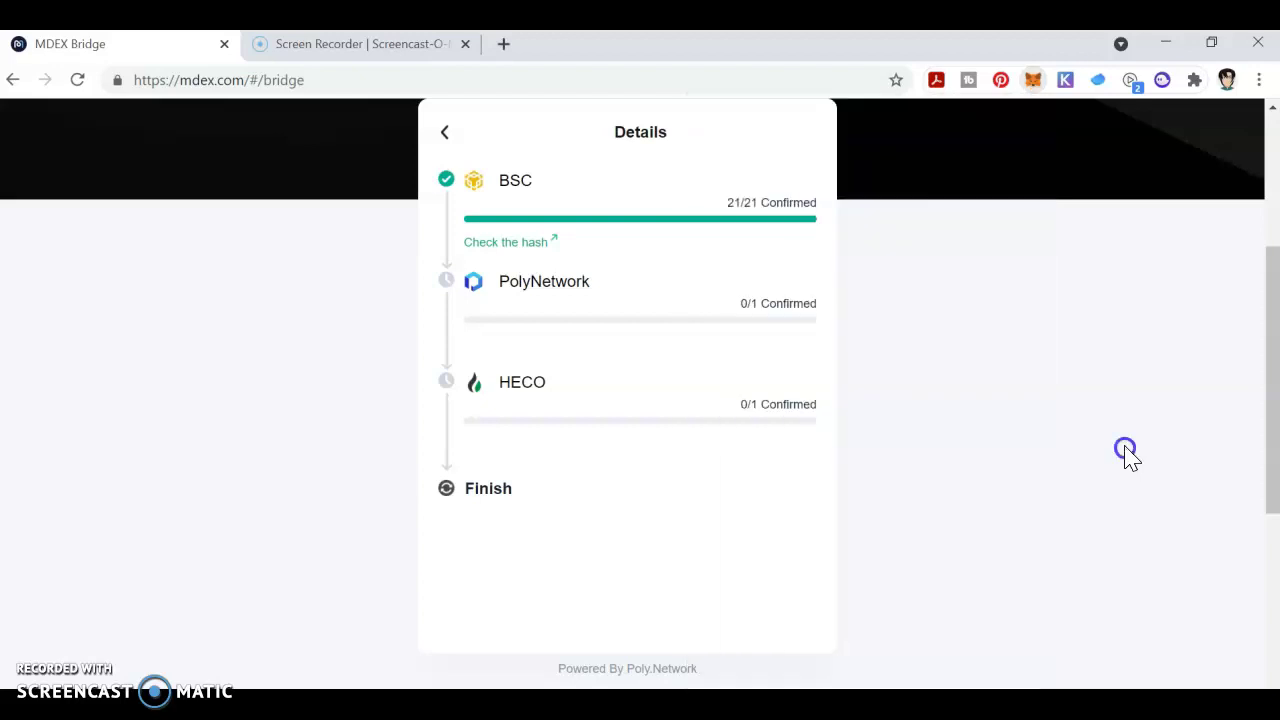
Reload the page and reopen the latest transfer's details: BSC 21/21, PolyNetwork and HECO 0/1.
left_click(79, 82)
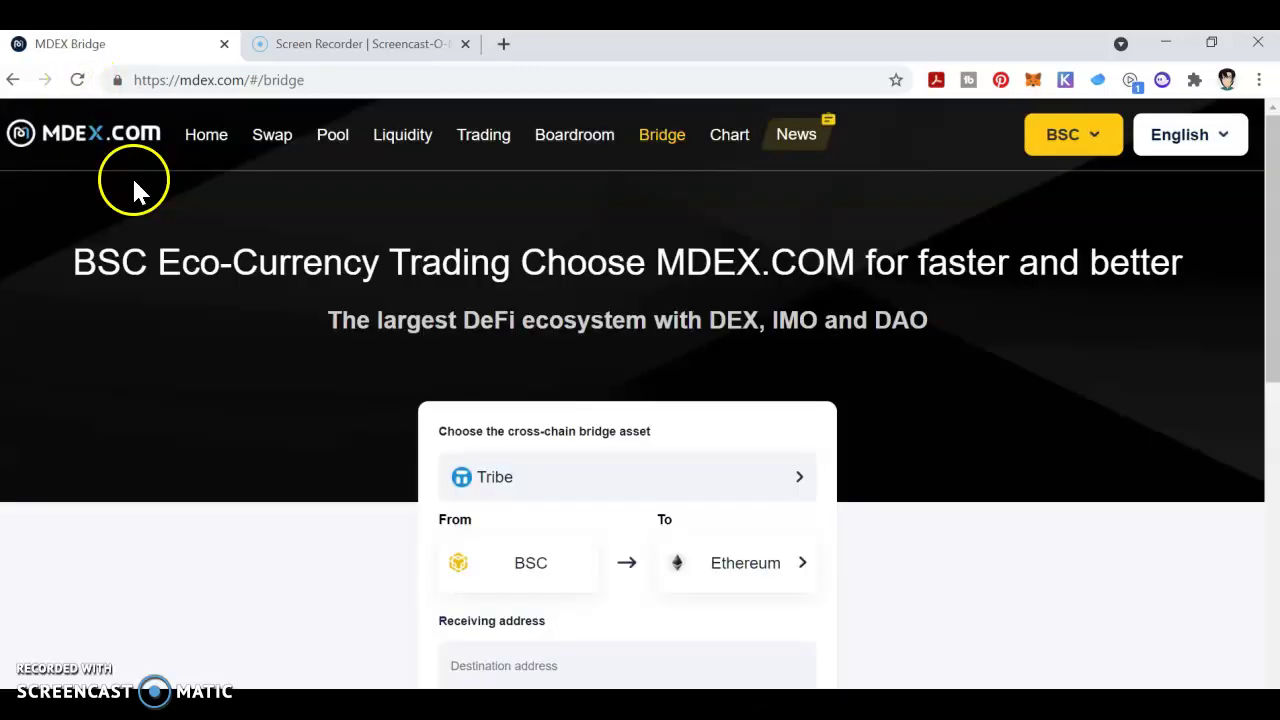
scroll(400, 400, "down", 5)
left_click(598, 484)
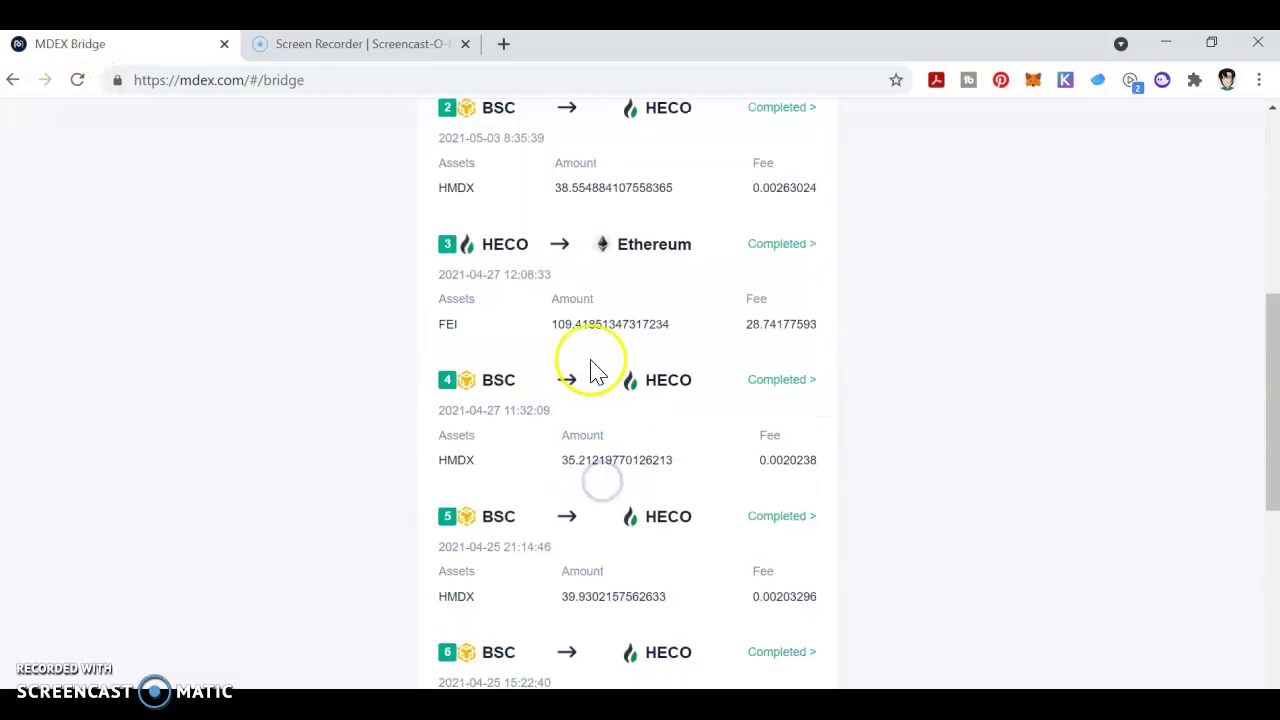
scroll(590, 370, "up", 5)
left_click(748, 487)
scroll(745, 445, "down", 2)
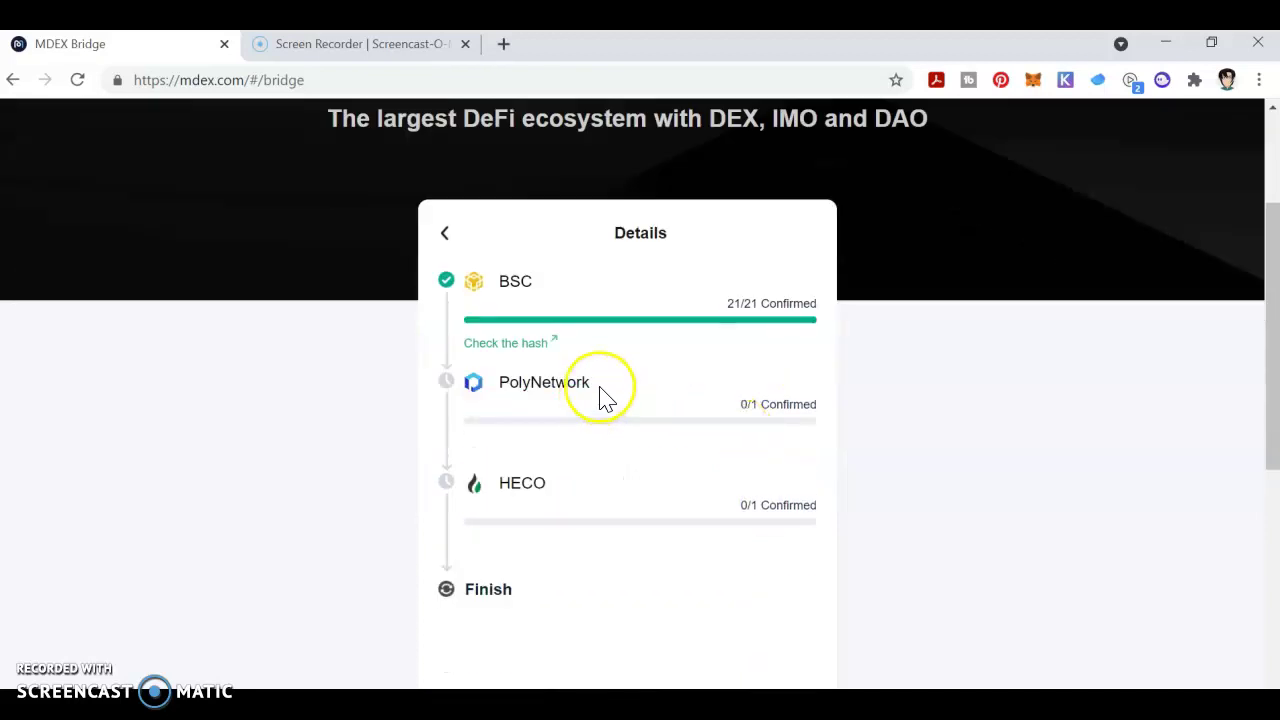
Switch the MetaMask network to HEC-Main.
left_click(1034, 88)
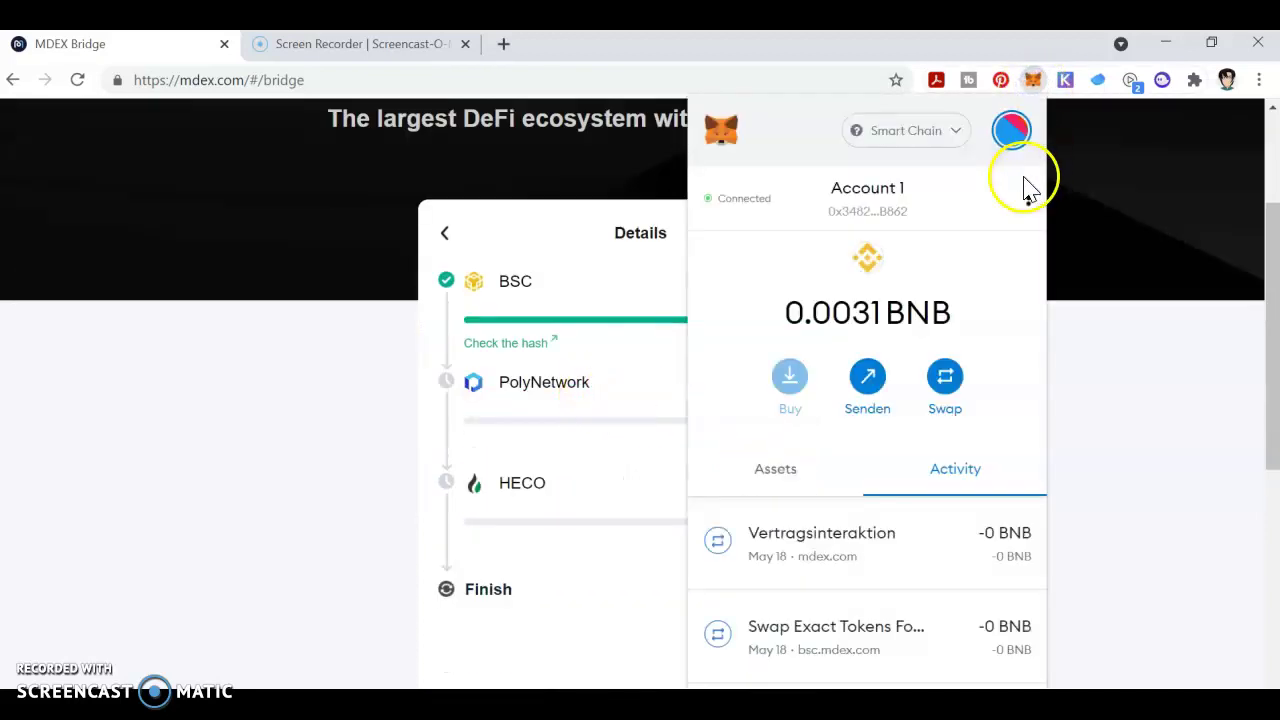
left_click(885, 130)
scroll(900, 330, "down", 3)
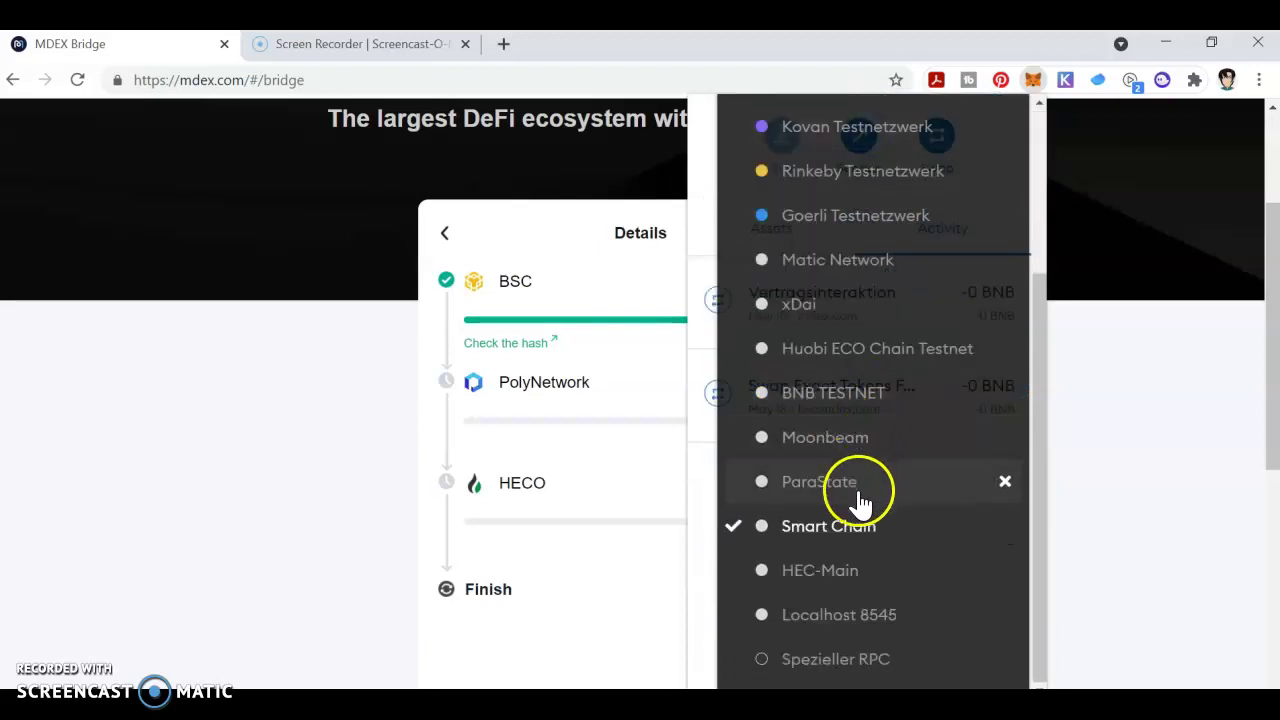
left_click(840, 566)
Check the wallet's assets for 12.793 MDX and 12.4376 HT, then close MetaMask.
scroll(880, 477, "down", 1)
scroll(880, 477, "down", 3)
scroll(880, 477, "up", 4)
left_click(785, 472)
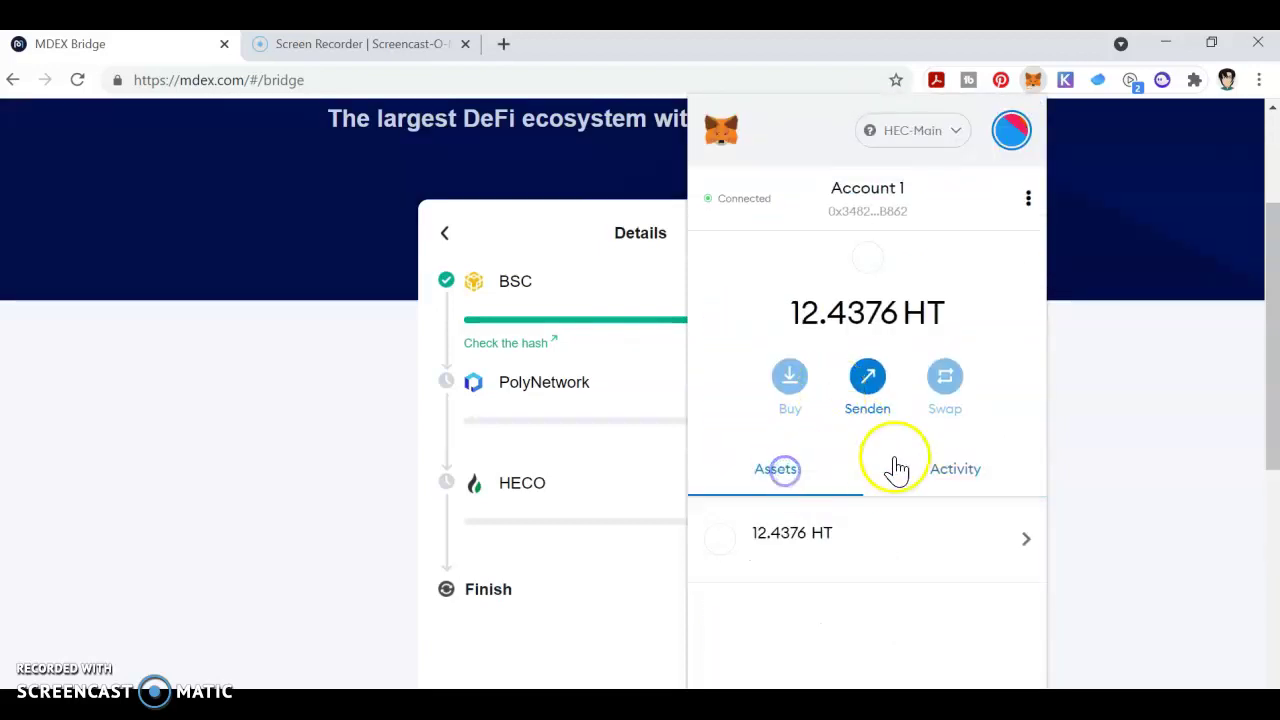
scroll(891, 466, "down", 2)
scroll(894, 457, "down", 3)
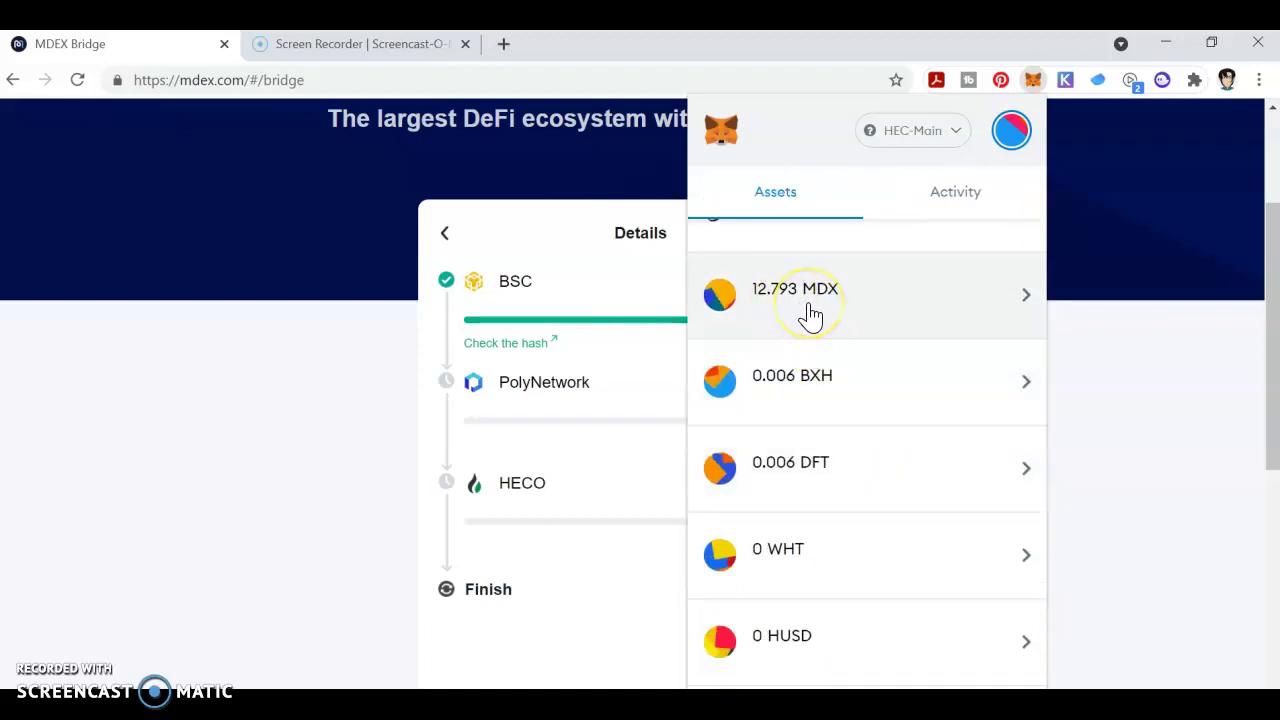
left_click(1032, 315)
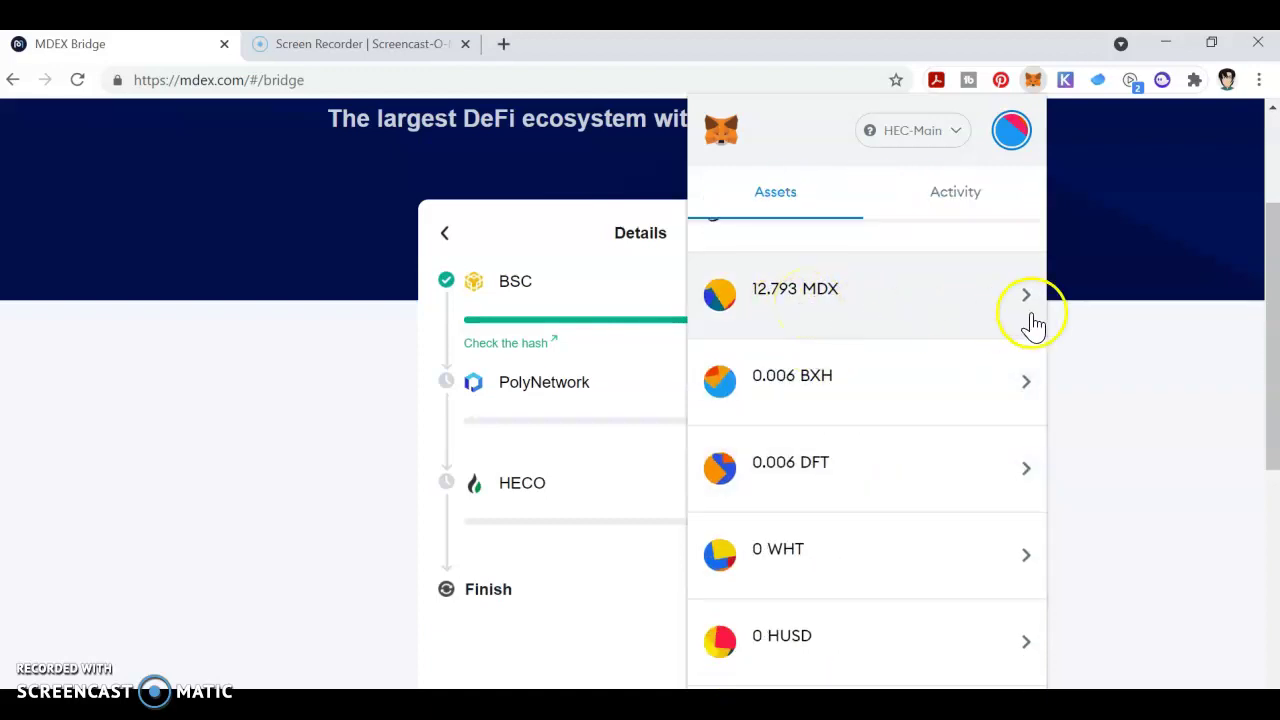
left_click(1133, 305)
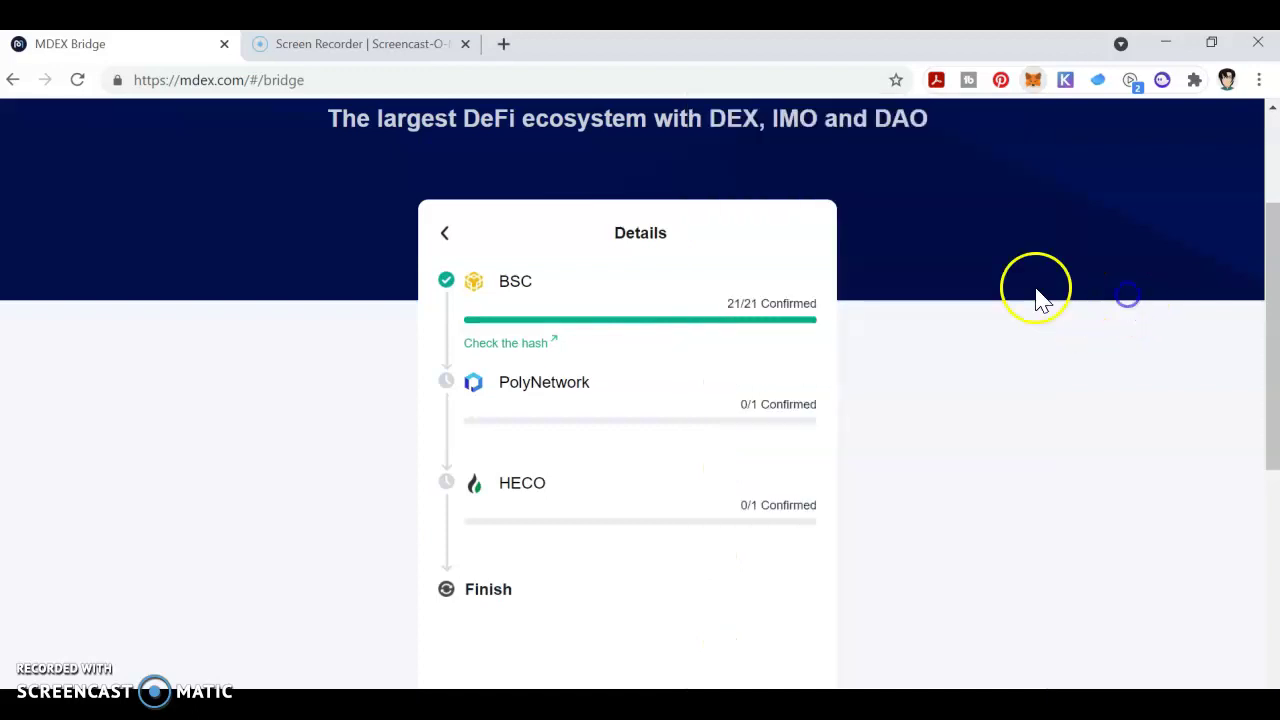
Switch MetaMask back to the Smart Chain network.
left_click(1032, 82)
left_click(910, 131)
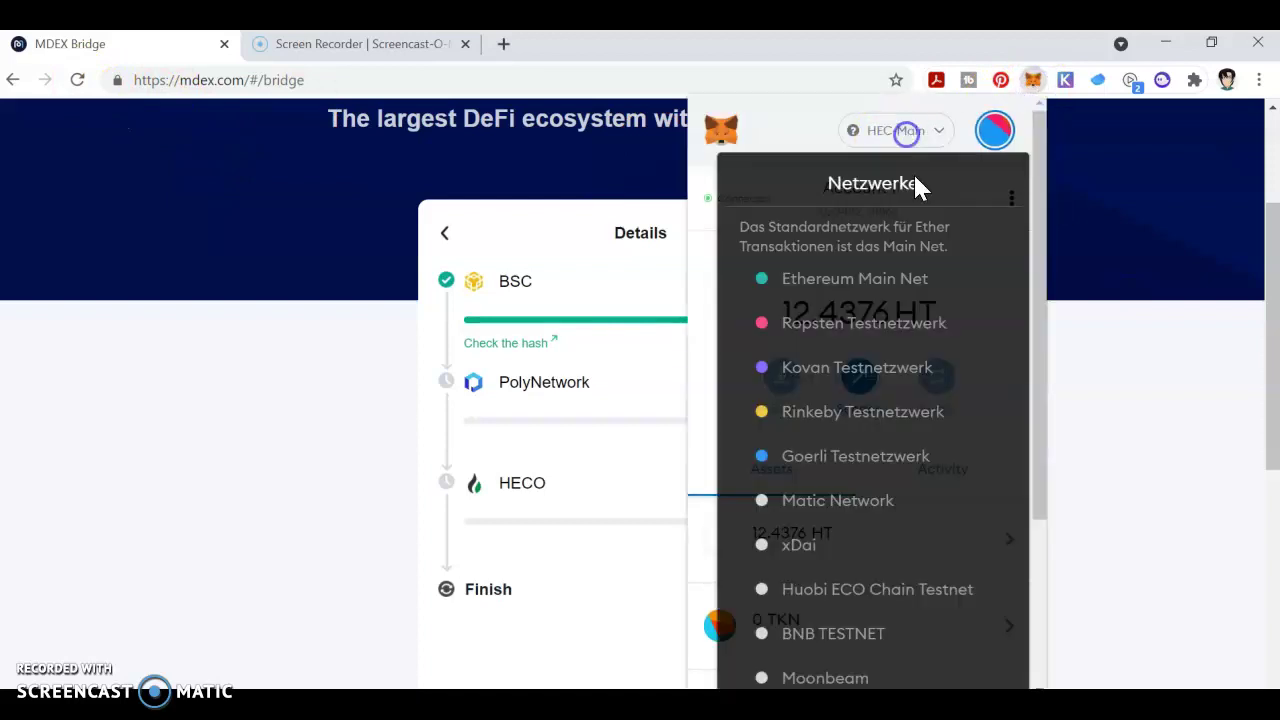
scroll(845, 515, "down", 3)
left_click(850, 526)
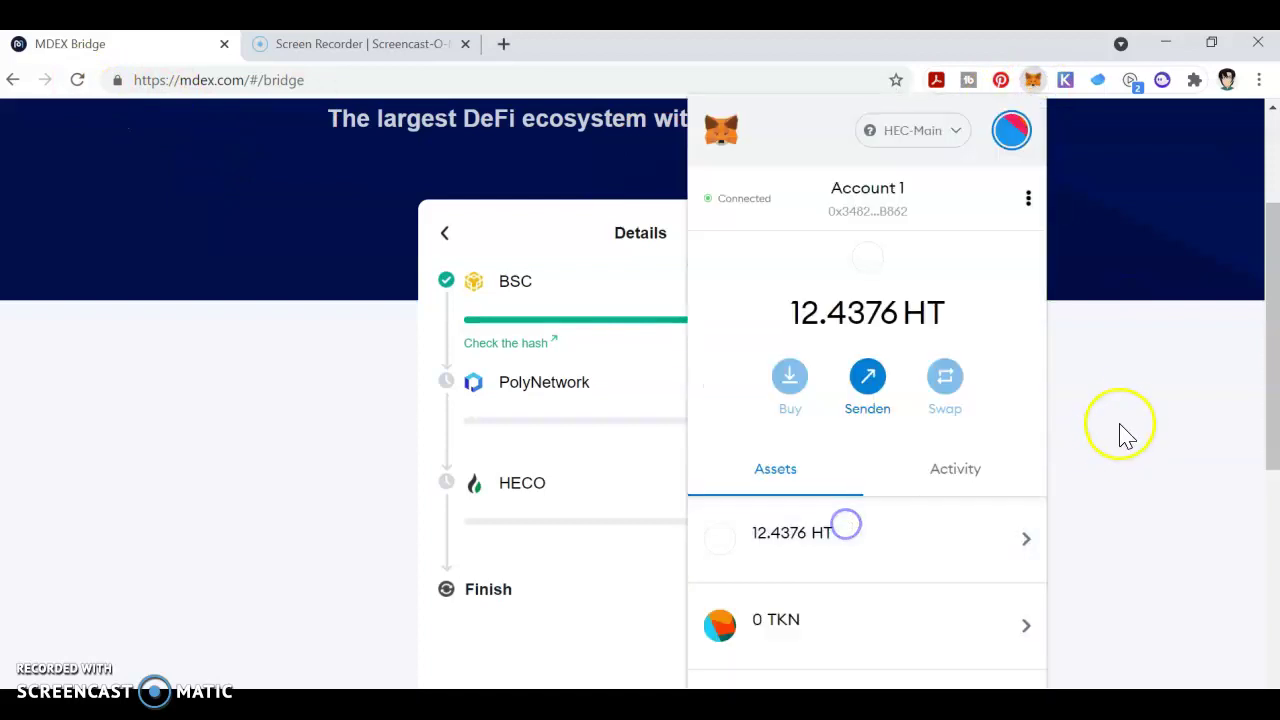
left_click(1131, 422)
Reload and open the latest transfer's details, showing PolyNetwork and HECO confirmed at 1/1.
left_click(76, 82)
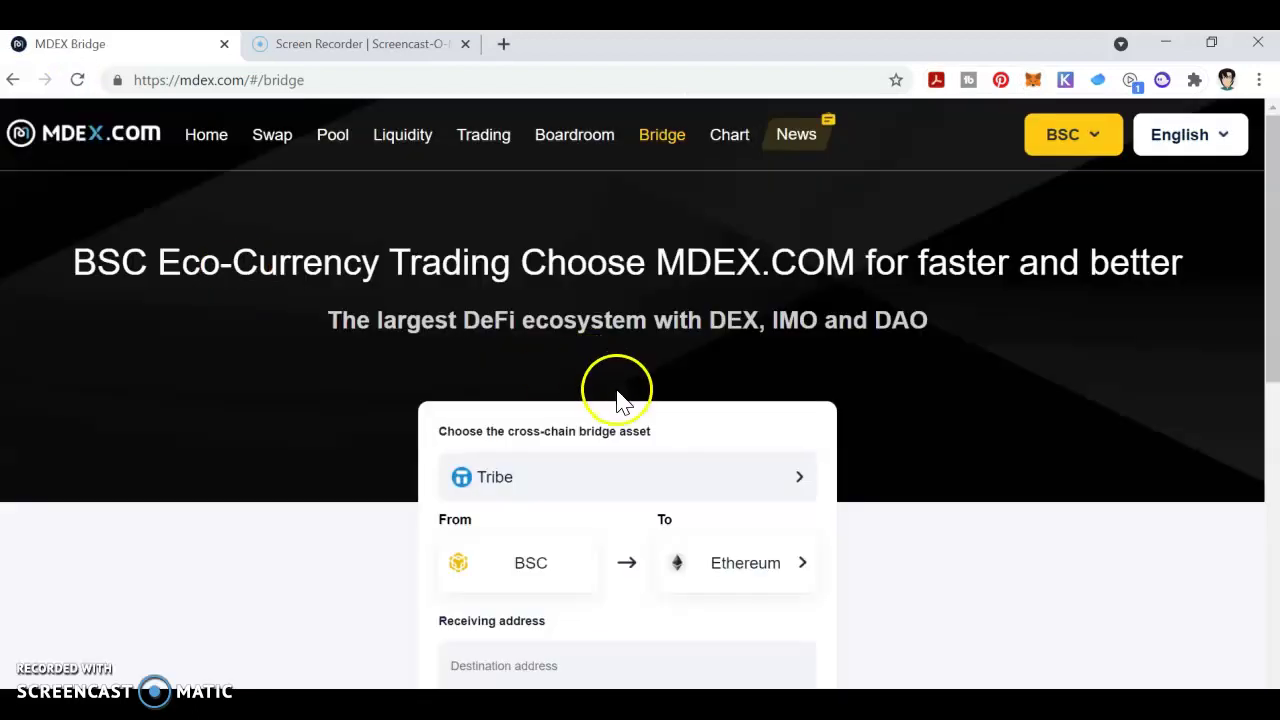
scroll(614, 400, "down", 5)
left_click(625, 485)
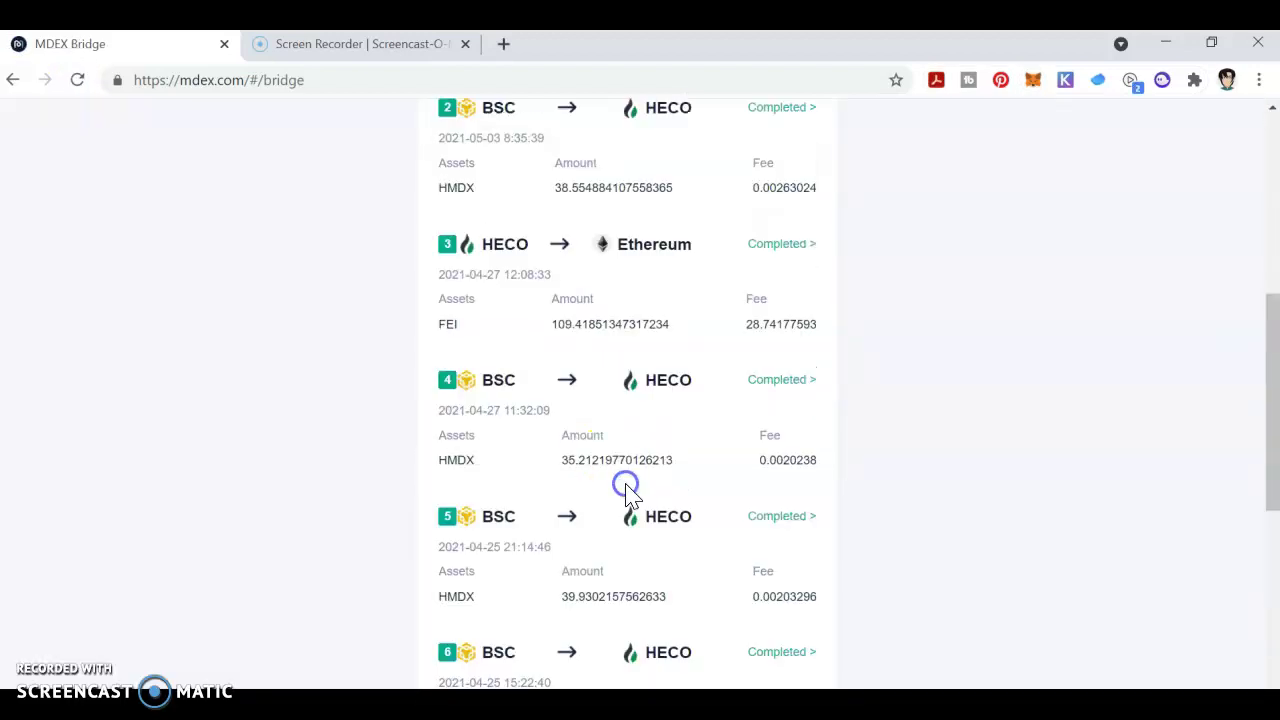
scroll(625, 490, "up", 5)
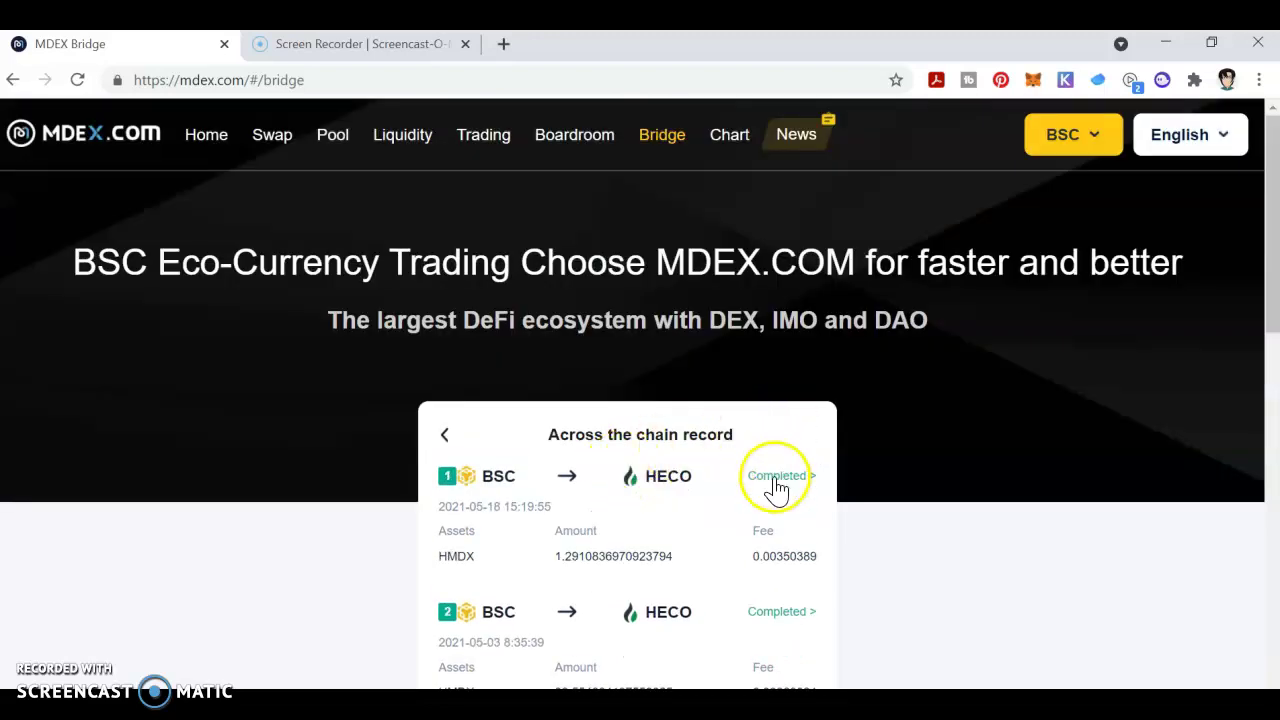
left_click(611, 491)
scroll(600, 480, "down", 2)
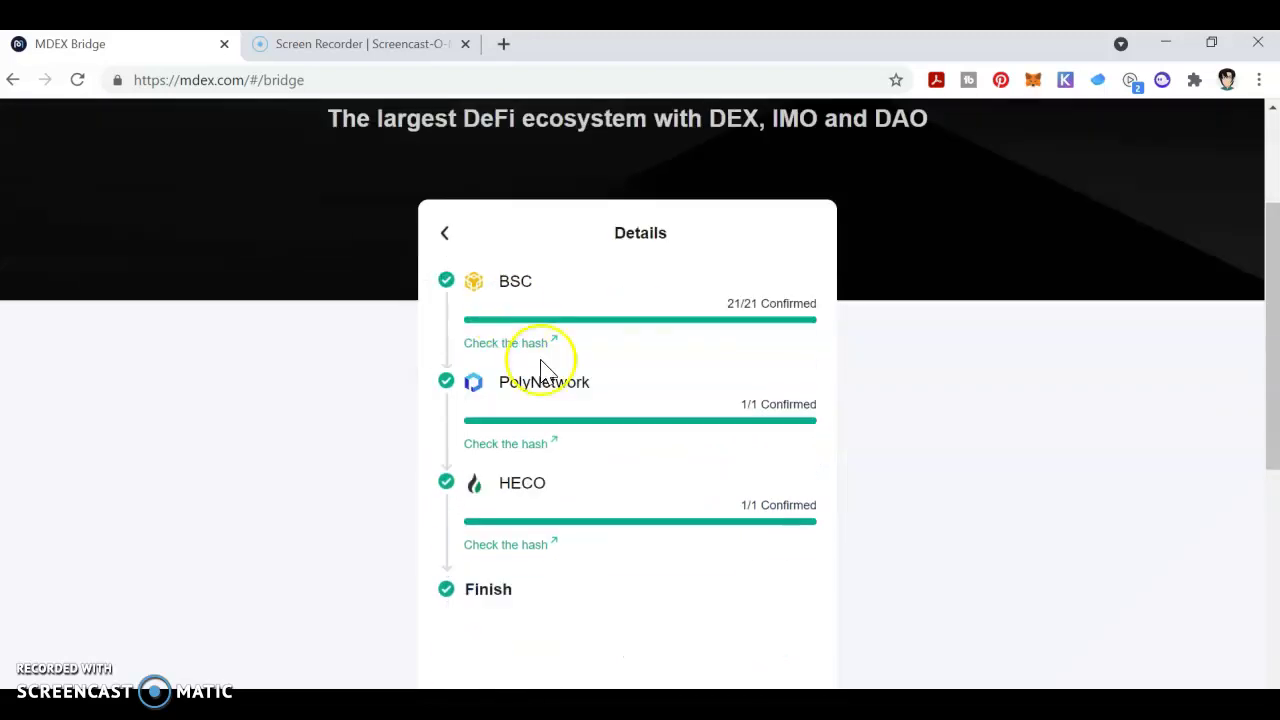
scroll(600, 540, "down", 2)
scroll(531, 557, "down", 1)
scroll(531, 534, "up", 3)
scroll(725, 410, "up", 2)
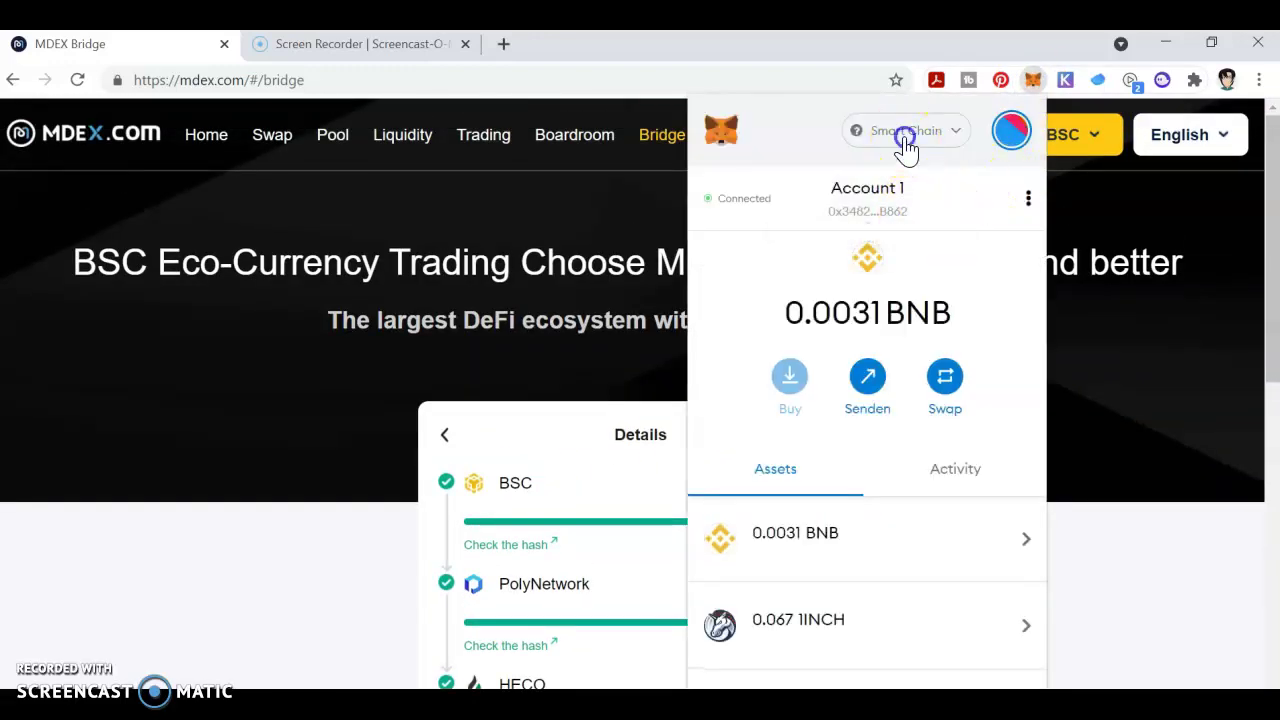
Switch the MetaMask wallet to the HEC-Main network and return to the bridge page.
left_click(904, 138)
scroll(823, 400, "down", 2)
scroll(806, 566, "down", 1)
left_click(806, 568)
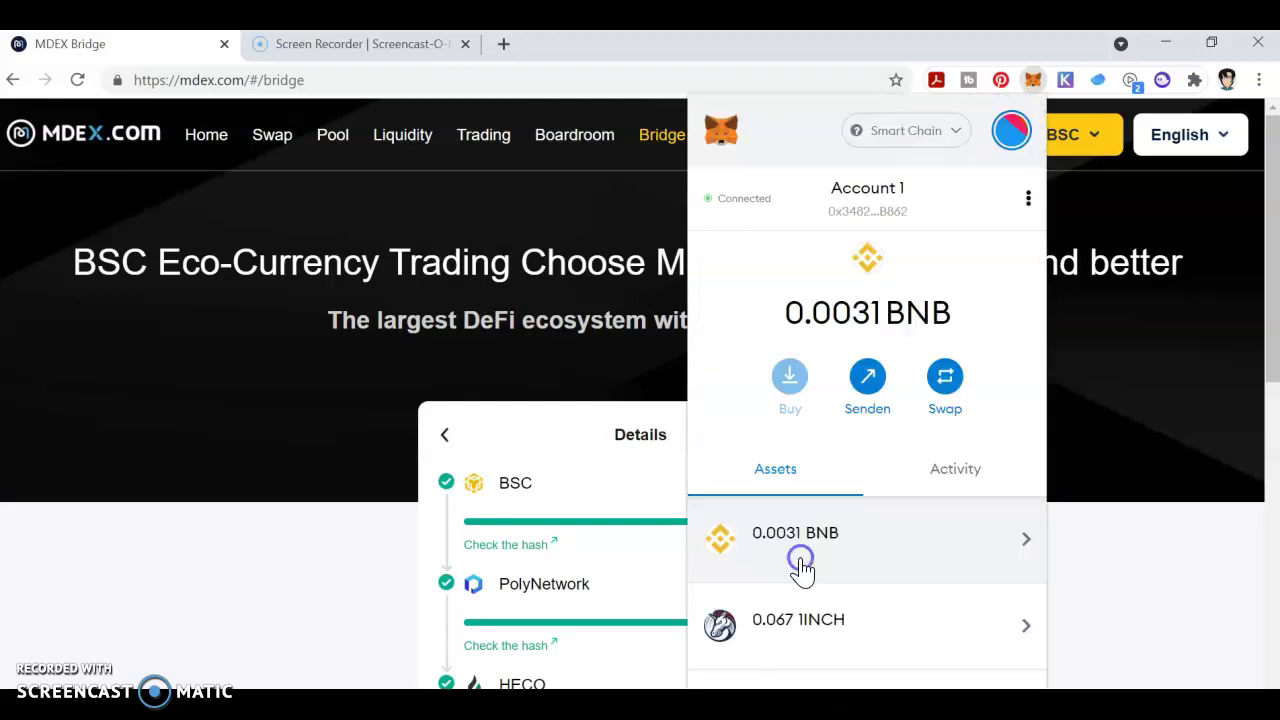
left_click(444, 246)
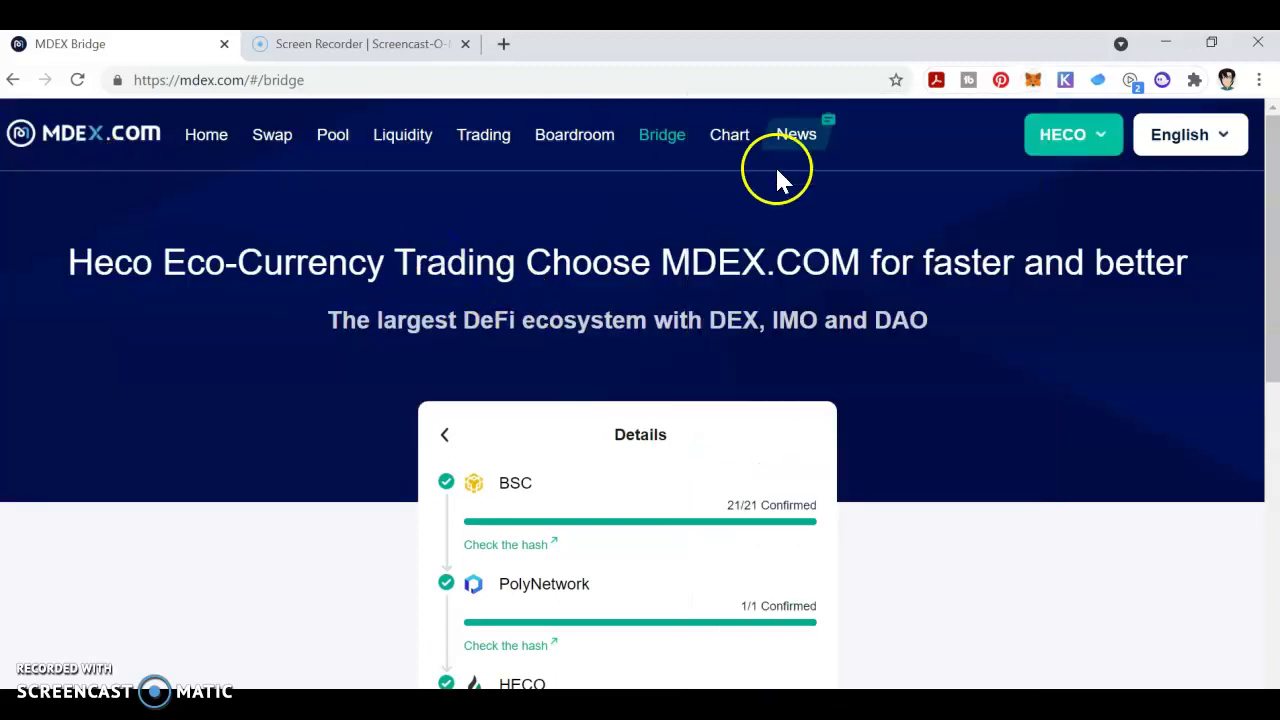
Reload the page on HECO and check that MetaMask's MDX balance is 14.081, up from 12.793.
scroll(180, 180, "down", 2)
scroll(146, 160, "up", 2)
left_click(77, 80)
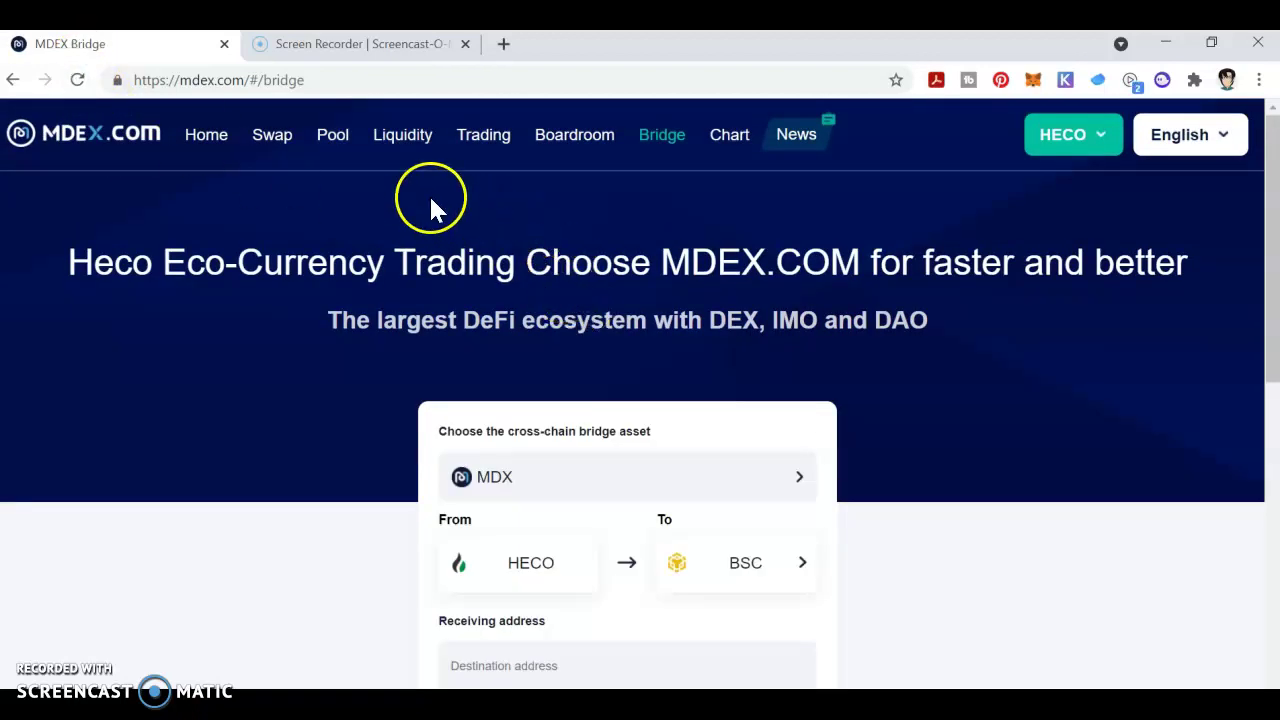
left_click(1027, 86)
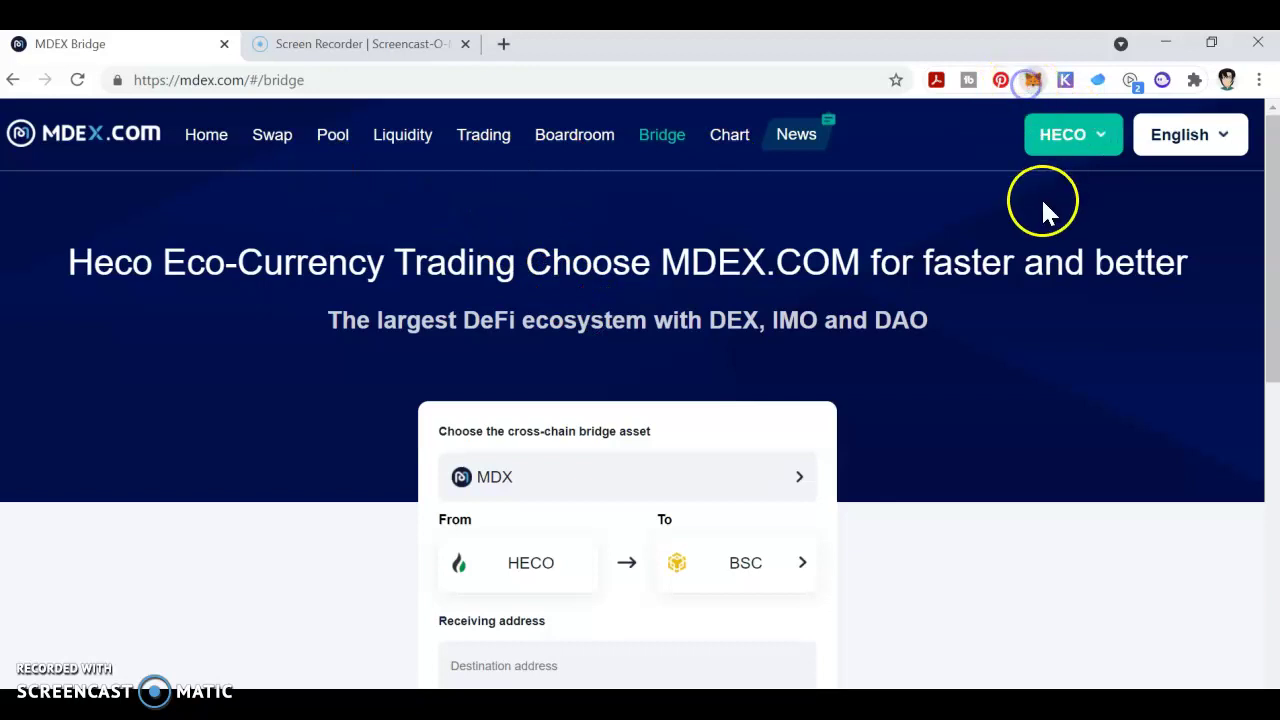
scroll(943, 349, "down", 2)
scroll(915, 380, "down", 2)
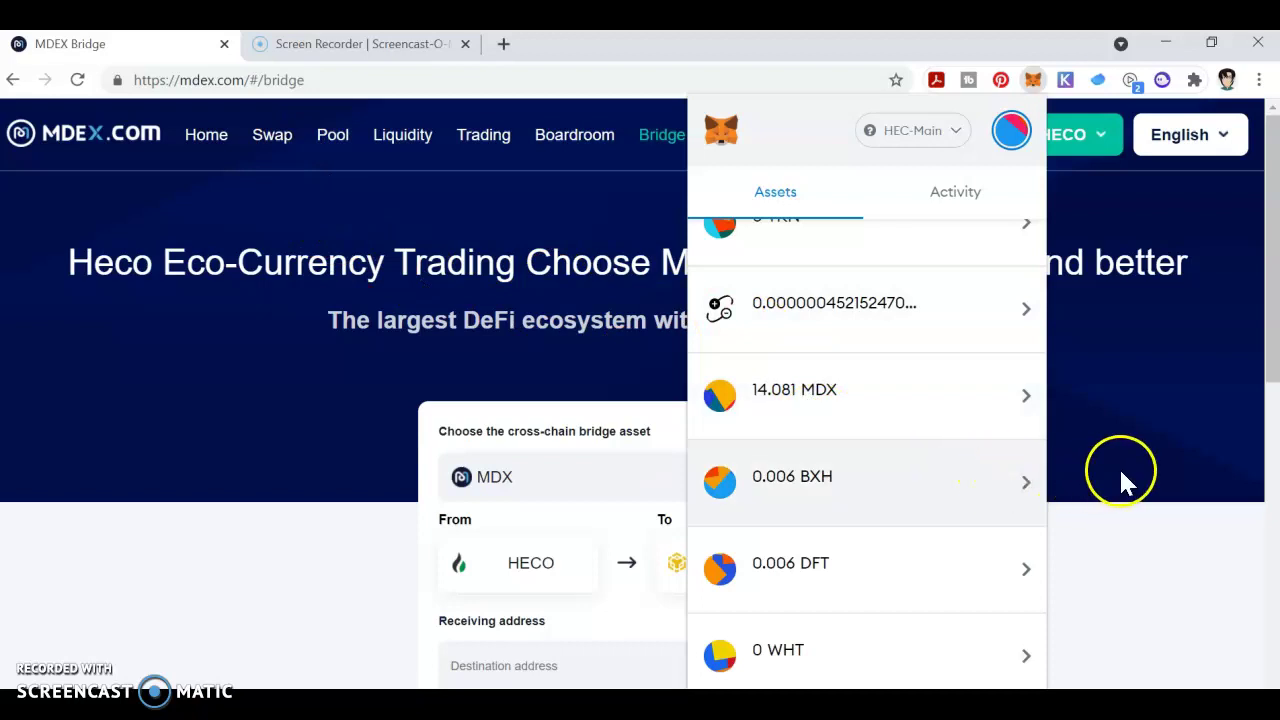
Close the wallet and review MDEX's network choices, leaving HECO as the source network.
left_click(1130, 556)
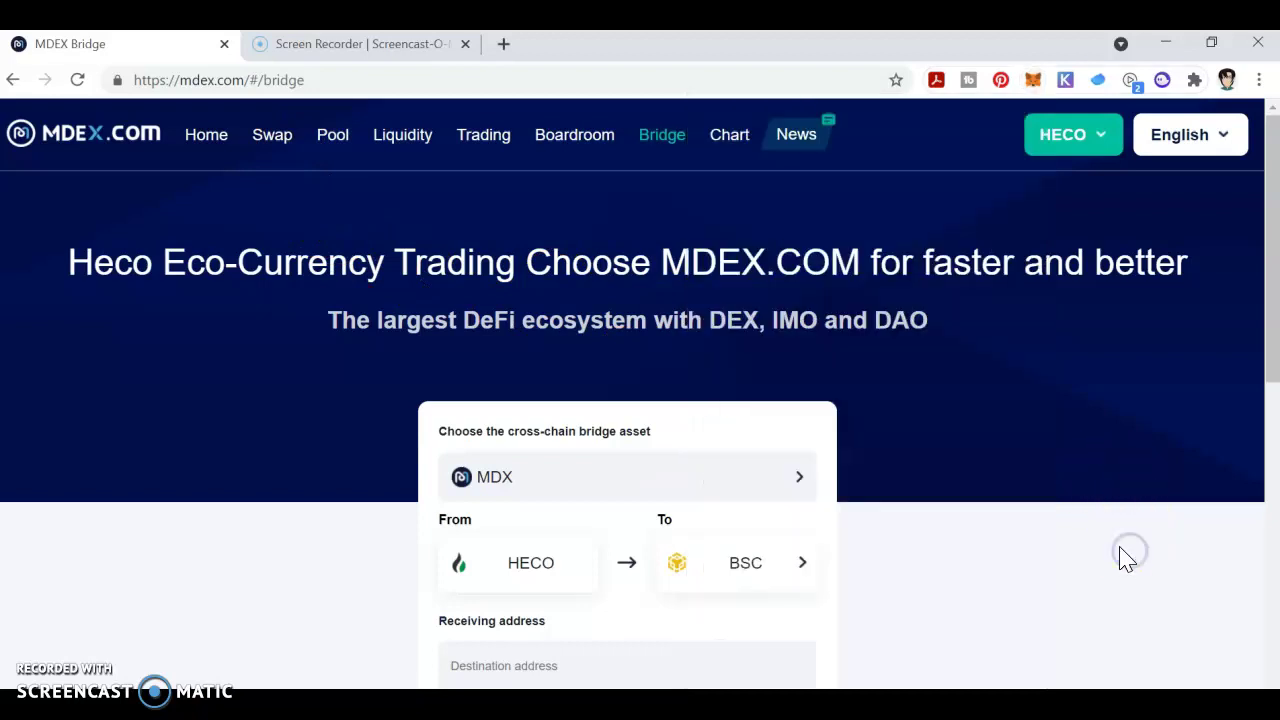
left_click(1064, 160)
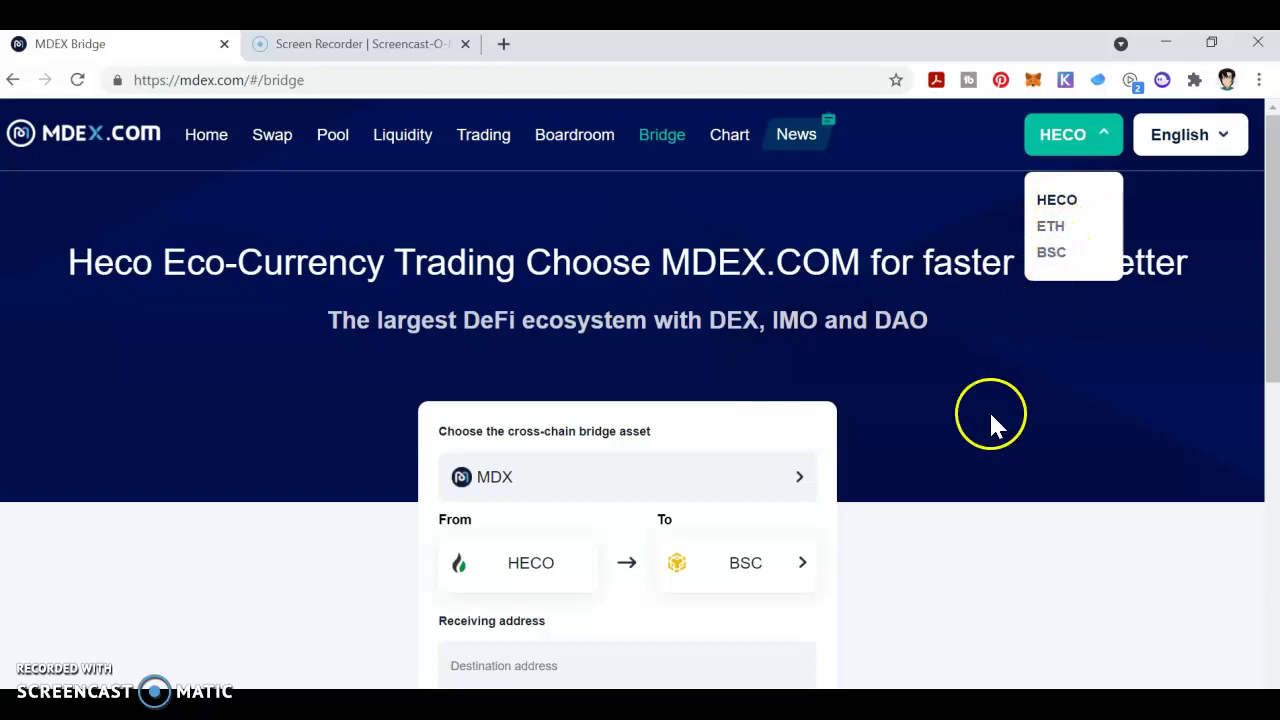
left_click(529, 569)
scroll(600, 450, "down", 4)
scroll(700, 400, "up", 2)
Set BSC as the destination network for bridging MDX from HECO.
left_click(750, 345)
left_click(940, 371)
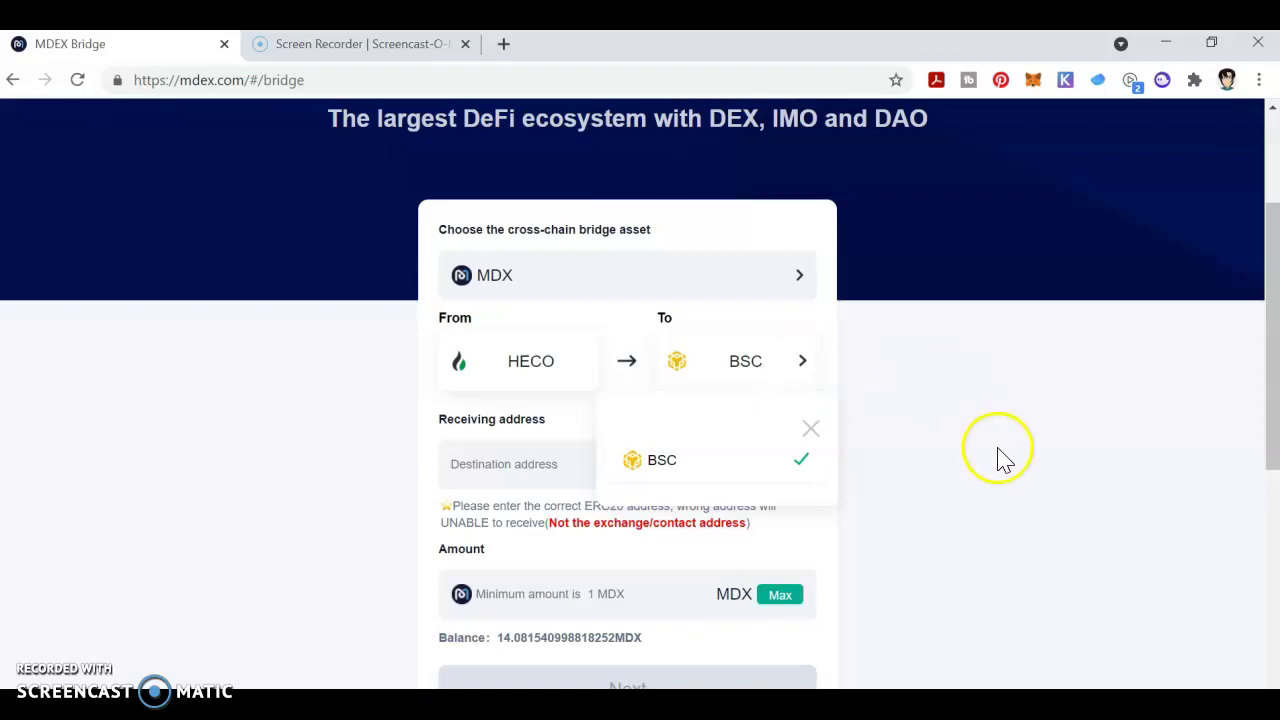
scroll(897, 452, "up", 1)
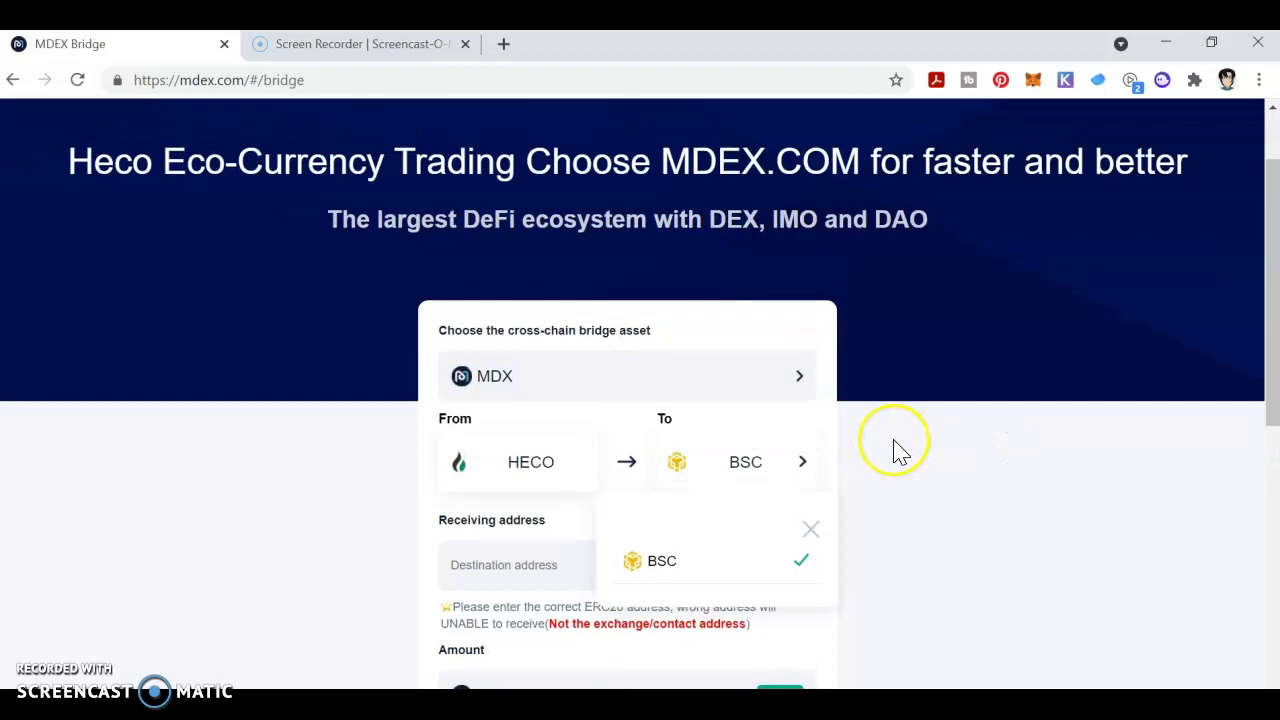